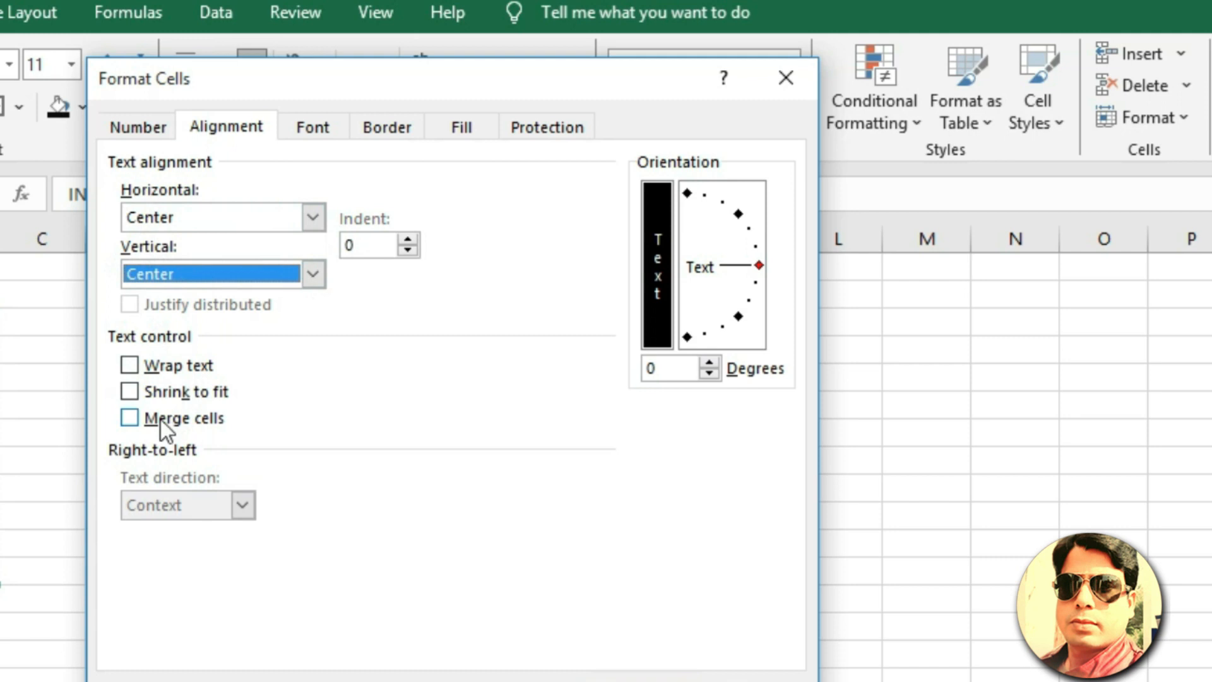
Step: Merge B3:B12 into a centred vertical INTEREST heading and give it larger bold text with an outside border
{"action": "left_click", "coordinate": [630, 503]}
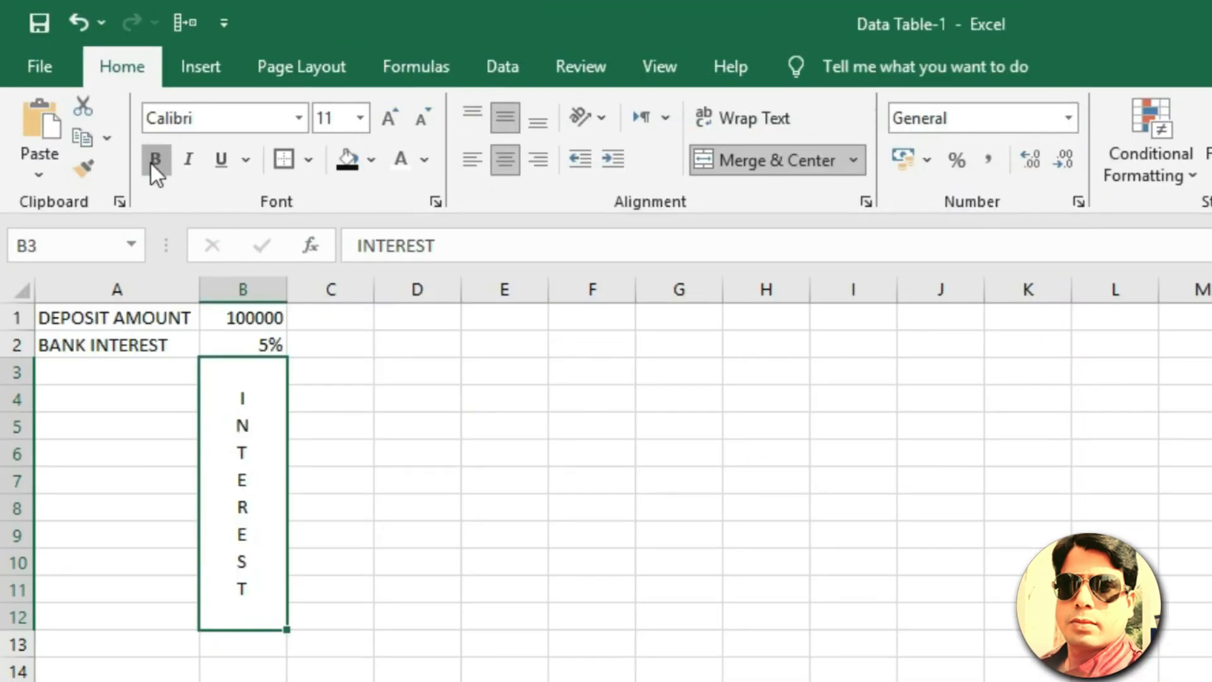
{"action": "left_click", "coordinate": [389, 120]}
{"action": "left_click", "coordinate": [389, 120]}
{"action": "left_click", "coordinate": [309, 160]}
{"action": "left_click", "coordinate": [302, 391]}
Step: Fill the labels and values in A1:B2 with blue and set their text to bold, 12-point and white
{"action": "left_click_drag", "start_coordinate": [252, 319], "coordinate": [102, 315]}
{"action": "left_click", "coordinate": [371, 160]}
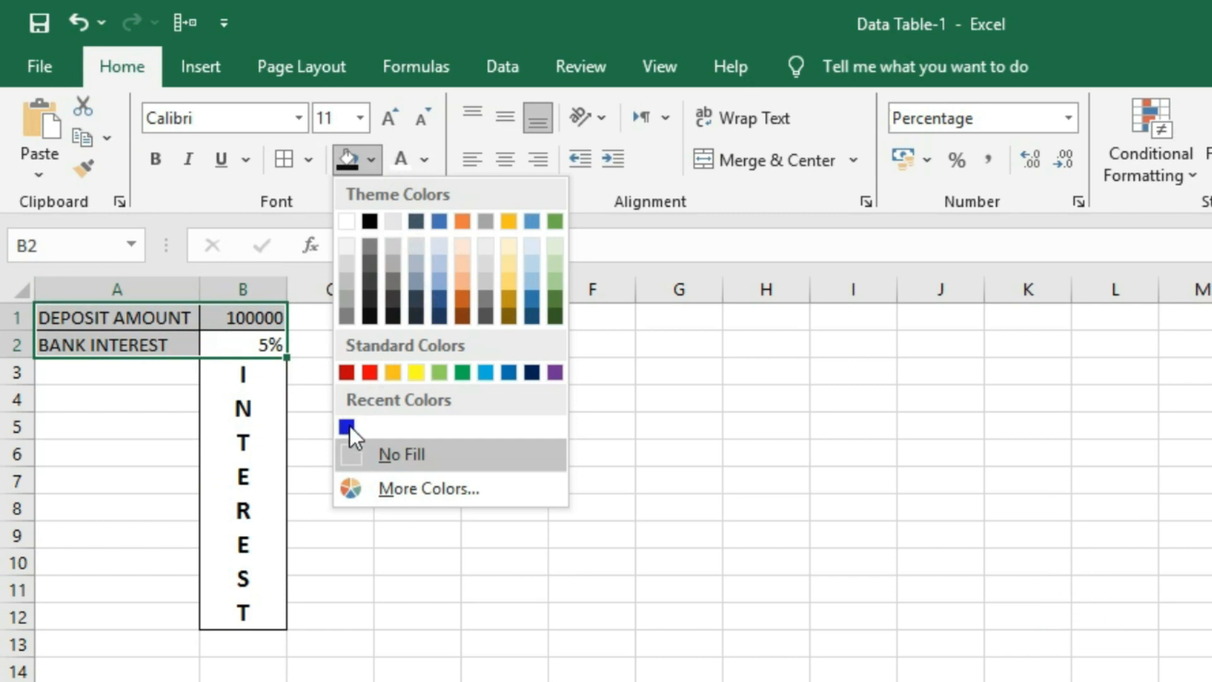
{"action": "left_click", "coordinate": [345, 425]}
{"action": "left_click", "coordinate": [389, 119]}
{"action": "left_click", "coordinate": [155, 159]}
Step: Widen columns A and B to fit their labels and values
{"action": "double_click", "coordinate": [199, 290]}
{"action": "left_click", "coordinate": [436, 374]}
{"action": "left_click_drag", "start_coordinate": [305, 290], "coordinate": [322, 289]}
{"action": "left_click_drag", "start_coordinate": [218, 290], "coordinate": [225, 290]}
Step: Format the deposit amount in B1 as Currency
{"action": "left_click", "coordinate": [278, 319]}
{"action": "left_click", "coordinate": [1068, 119]}
{"action": "left_click", "coordinate": [995, 292]}
Step: Fill the deposit and interest rate values in B1:B2 with red
{"action": "left_click_drag", "start_coordinate": [277, 318], "coordinate": [278, 348]}
{"action": "left_click", "coordinate": [371, 160]}
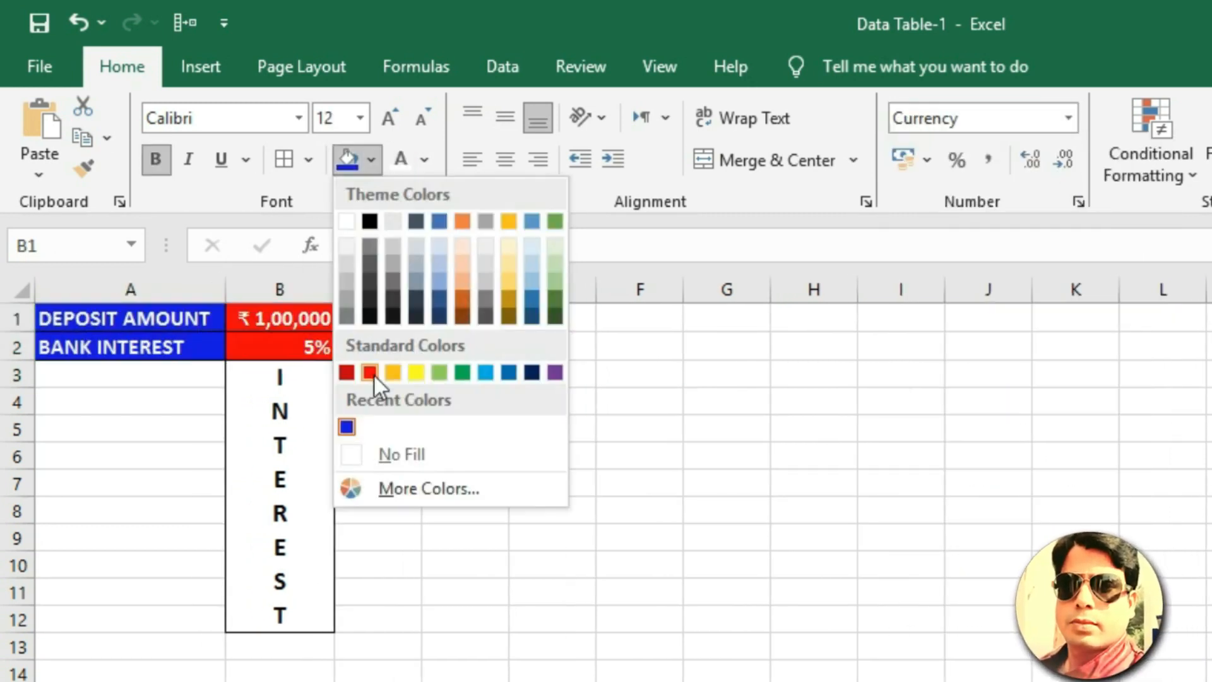
{"action": "left_click", "coordinate": [370, 372]}
Step: Give the merged vertical INTEREST heading a blue fill and white text
{"action": "left_click", "coordinate": [278, 378]}
{"action": "left_click", "coordinate": [372, 160]}
{"action": "left_click", "coordinate": [347, 427]}
{"action": "left_click", "coordinate": [401, 160]}
Step: Increase the height of row 13 and give A13:K13 borders and a blue fill
{"action": "left_click", "coordinate": [130, 647]}
{"action": "left_click_drag", "start_coordinate": [31, 660], "coordinate": [30, 681]}
{"action": "left_click_drag", "start_coordinate": [130, 669], "coordinate": [1073, 669]}
{"action": "left_click", "coordinate": [283, 159]}
{"action": "left_click", "coordinate": [327, 100]}
Step: Fill the corner cell B13 with red
{"action": "left_click", "coordinate": [264, 581]}
{"action": "left_click", "coordinate": [349, 99]}
{"action": "left_click", "coordinate": [349, 304]}
Step: Enter DEPOSIT AMOUNT in A13 as the row label
{"action": "left_click", "coordinate": [123, 581]}
{"action": "type", "text": "DESP"}
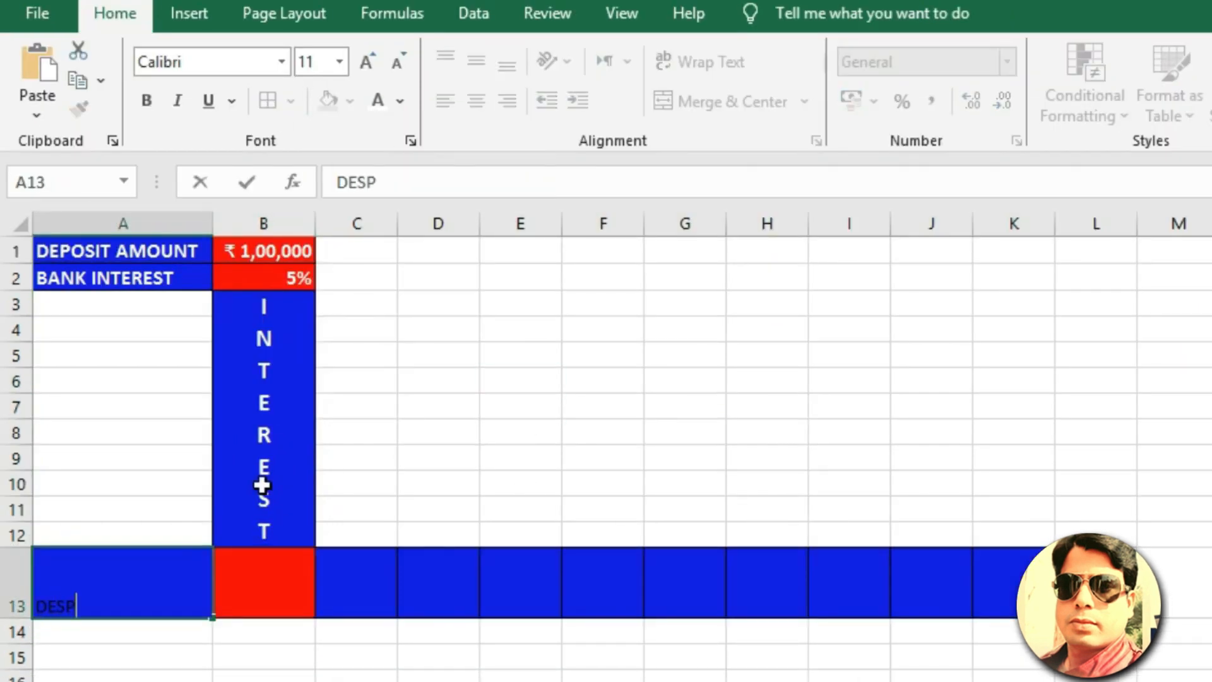
{"action": "type", "text": "OSIT AMOUNT"}
{"action": "key", "text": "Return"}
Step: Centre the A13 label horizontally and vertically and make it bold, 12-point and white
{"action": "left_click", "coordinate": [123, 581]}
{"action": "left_click", "coordinate": [476, 101]}
{"action": "left_click", "coordinate": [476, 62]}
{"action": "left_click", "coordinate": [147, 101]}
{"action": "left_click", "coordinate": [367, 62]}
{"action": "left_click", "coordinate": [400, 101]}
{"action": "left_click", "coordinate": [575, 385]}
Step: Centre C13:K13 horizontally and vertically and set the cells to bold 14-point text
{"action": "left_click_drag", "start_coordinate": [353, 591], "coordinate": [1004, 584]}
{"action": "left_click", "coordinate": [476, 101]}
{"action": "left_click", "coordinate": [476, 62]}
{"action": "left_click", "coordinate": [146, 101]}
{"action": "double_click", "coordinate": [367, 61]}
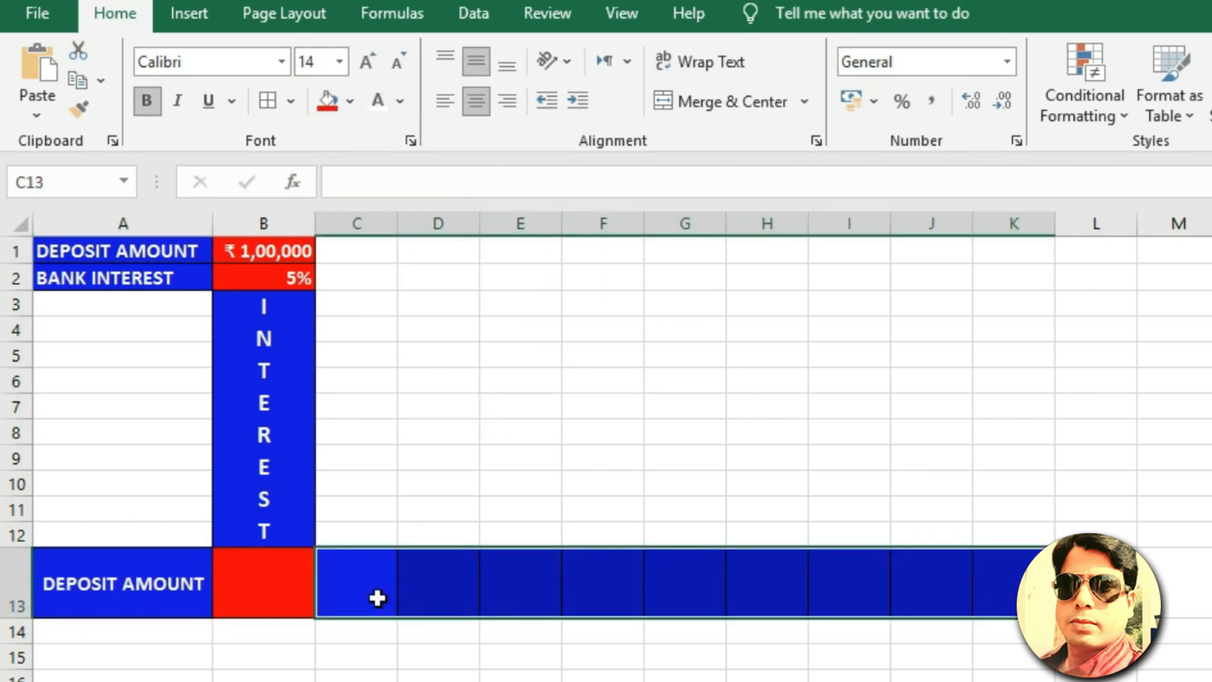
Step: Enter 20000 in C13 as the first deposit amount
{"action": "left_click", "coordinate": [377, 593]}
{"action": "type", "text": "2000"}
{"action": "key", "text": "BackSpace"}
{"action": "key", "text": "BackSpace"}
{"action": "key", "text": "BackSpace"}
{"action": "key", "text": "BackSpace"}
{"action": "type", "text": "20000"}
{"action": "key", "text": "Return"}
Step: Enter the deposit amounts 100000, 175000 and 200000 in C13, D13 and E13
{"action": "left_click", "coordinate": [387, 563]}
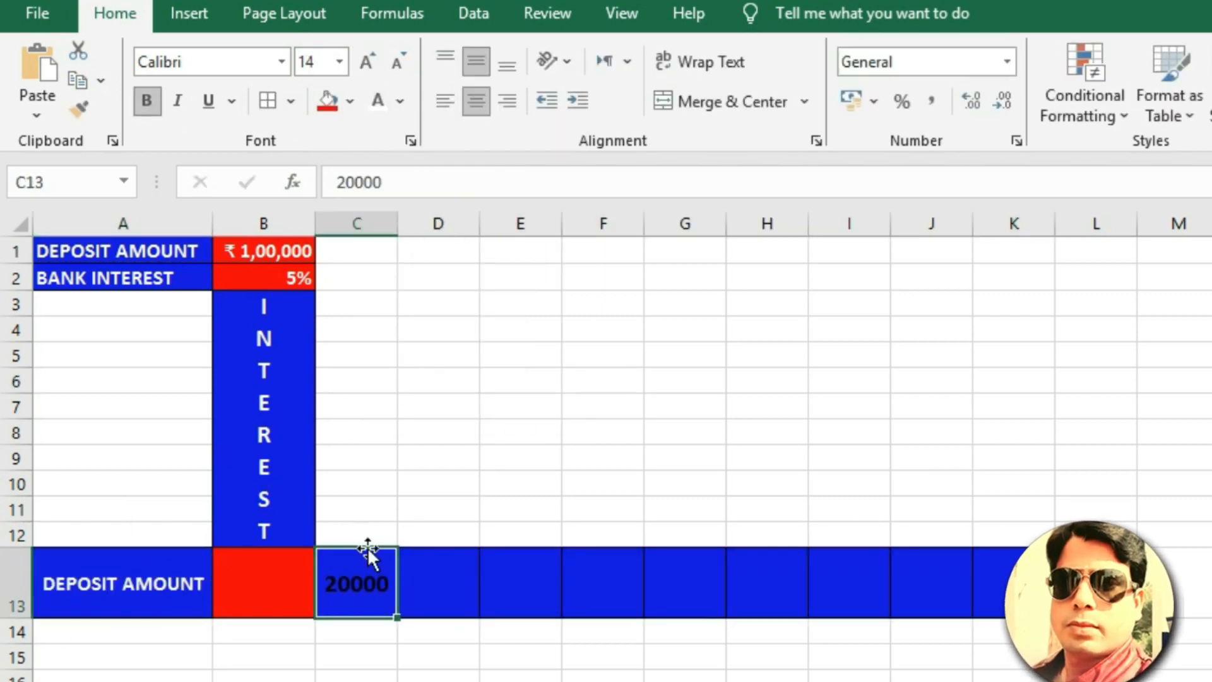
{"action": "type", "text": "100000"}
{"action": "left_click", "coordinate": [425, 579]}
{"action": "type", "text": "175000"}
{"action": "left_click", "coordinate": [503, 613]}
{"action": "type", "text": "200000"}
{"action": "key", "text": "Tab"}
Step: Extend the 175000 and 200000 series across row 13 to K13
{"action": "left_click_drag", "start_coordinate": [360, 584], "coordinate": [1033, 587]}
{"action": "left_click_drag", "start_coordinate": [442, 584], "coordinate": [536, 584]}
{"action": "left_click_drag", "start_coordinate": [582, 618], "coordinate": [1033, 619]}
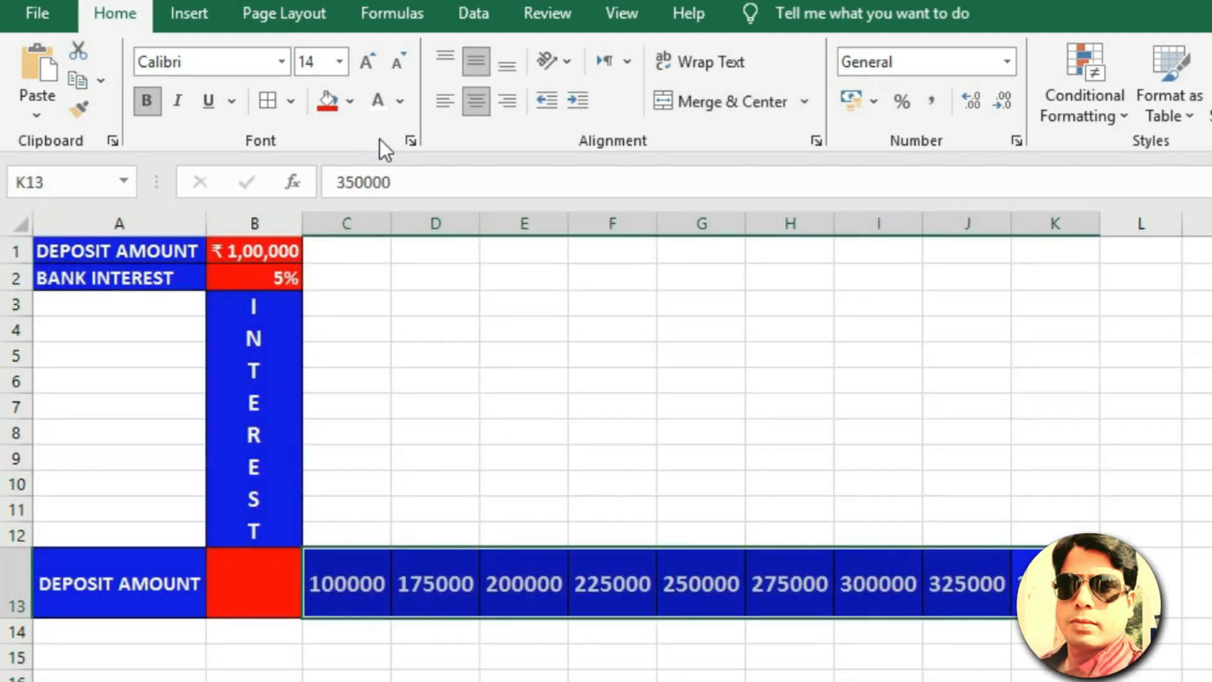
Step: Format the deposit amounts in C13:K13 as rupee currency with no decimal places
{"action": "left_click", "coordinate": [1016, 140]}
{"action": "left_click", "coordinate": [716, 237]}
{"action": "left_click", "coordinate": [717, 237]}
{"action": "left_click", "coordinate": [867, 650]}
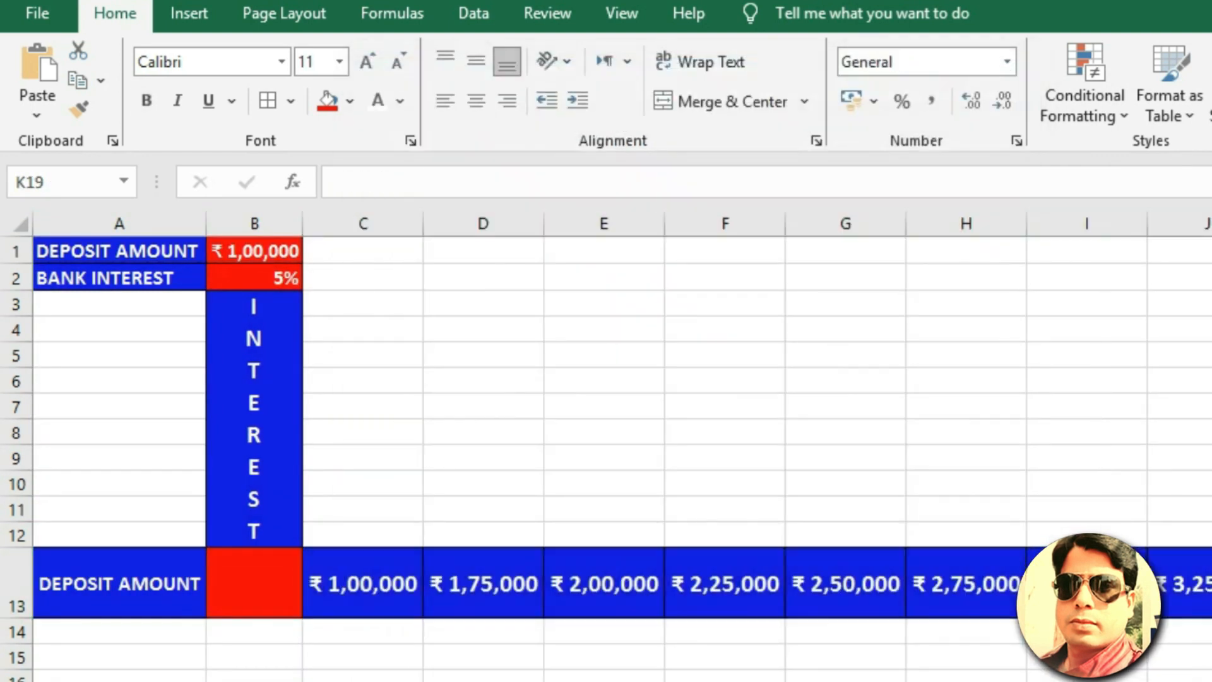
Step: Enter the interest rates 5% in B14 and 6% in B15
{"action": "left_click", "coordinate": [119, 584]}
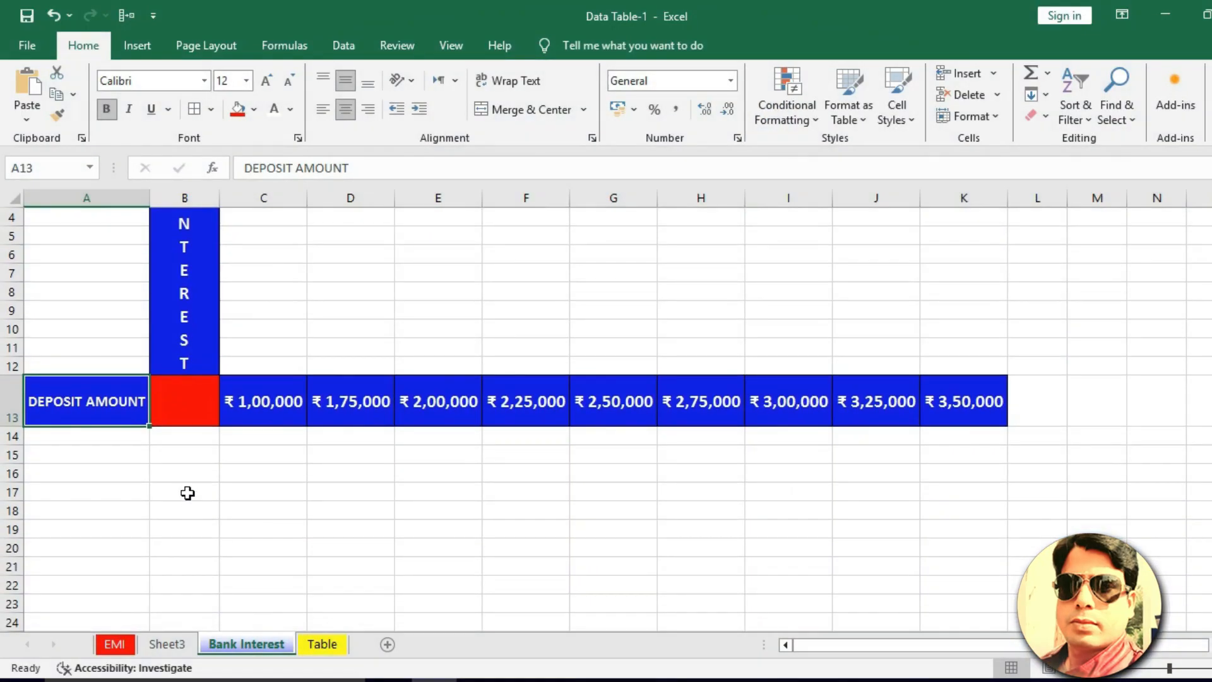
{"action": "scroll", "coordinate": [187, 467], "scroll_direction": "down", "scroll_amount": 2}
{"action": "left_click", "coordinate": [183, 325]}
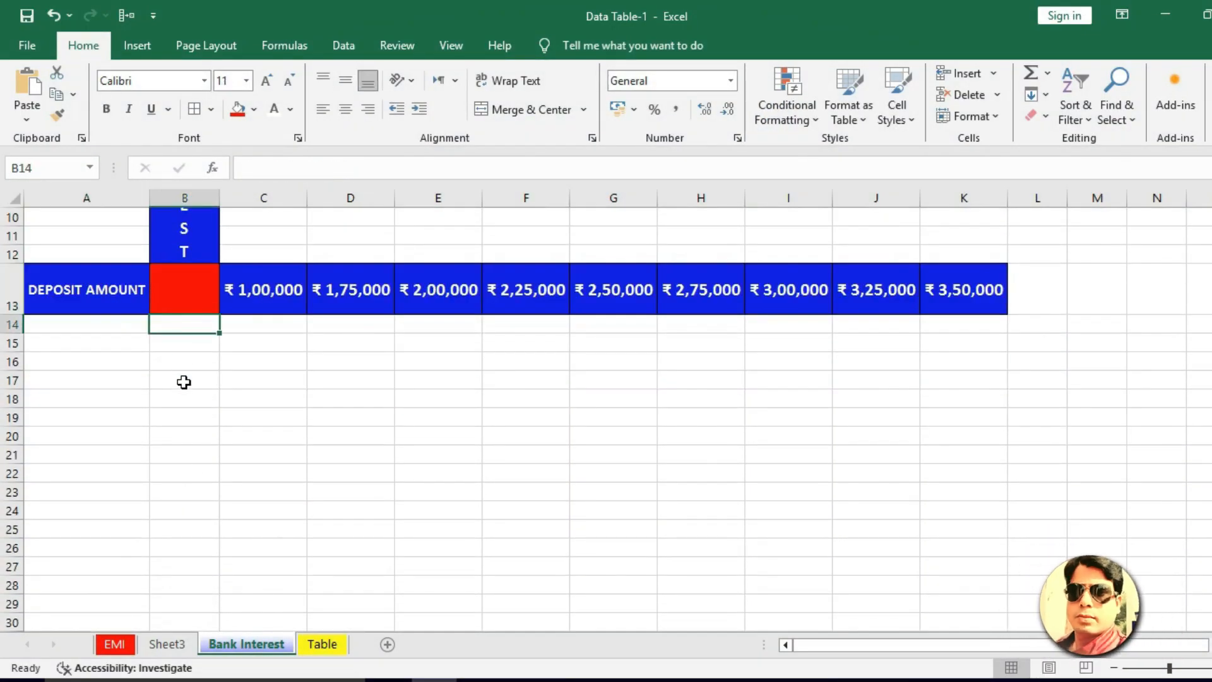
{"action": "scroll", "coordinate": [183, 382], "scroll_direction": "up", "scroll_amount": 3}
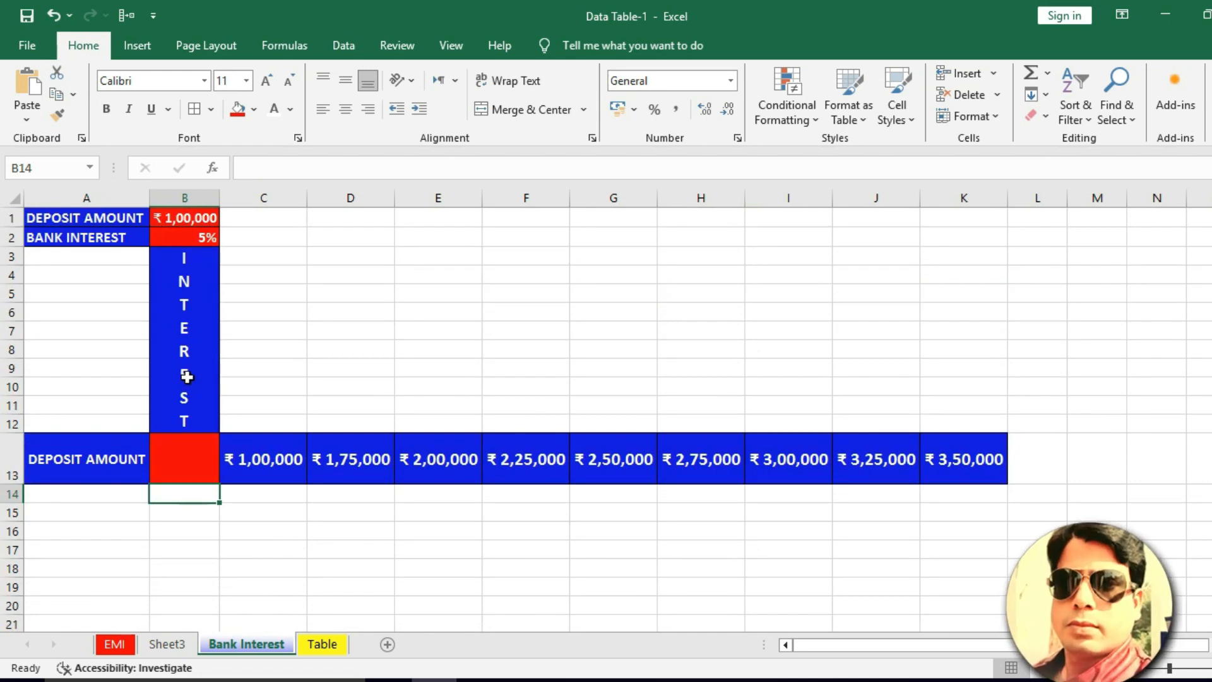
{"action": "scroll", "coordinate": [205, 517], "scroll_direction": "down", "scroll_amount": 1}
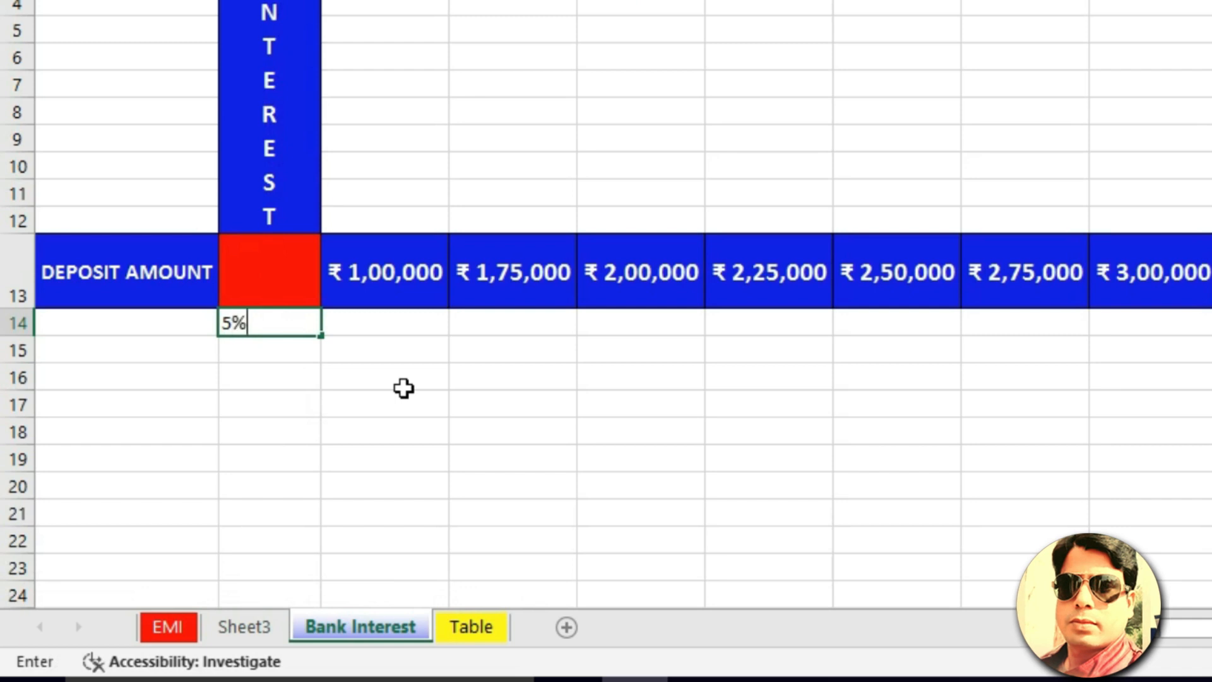
{"action": "left_click", "coordinate": [404, 388]}
{"action": "left_click", "coordinate": [304, 357]}
{"action": "type", "text": "6"}
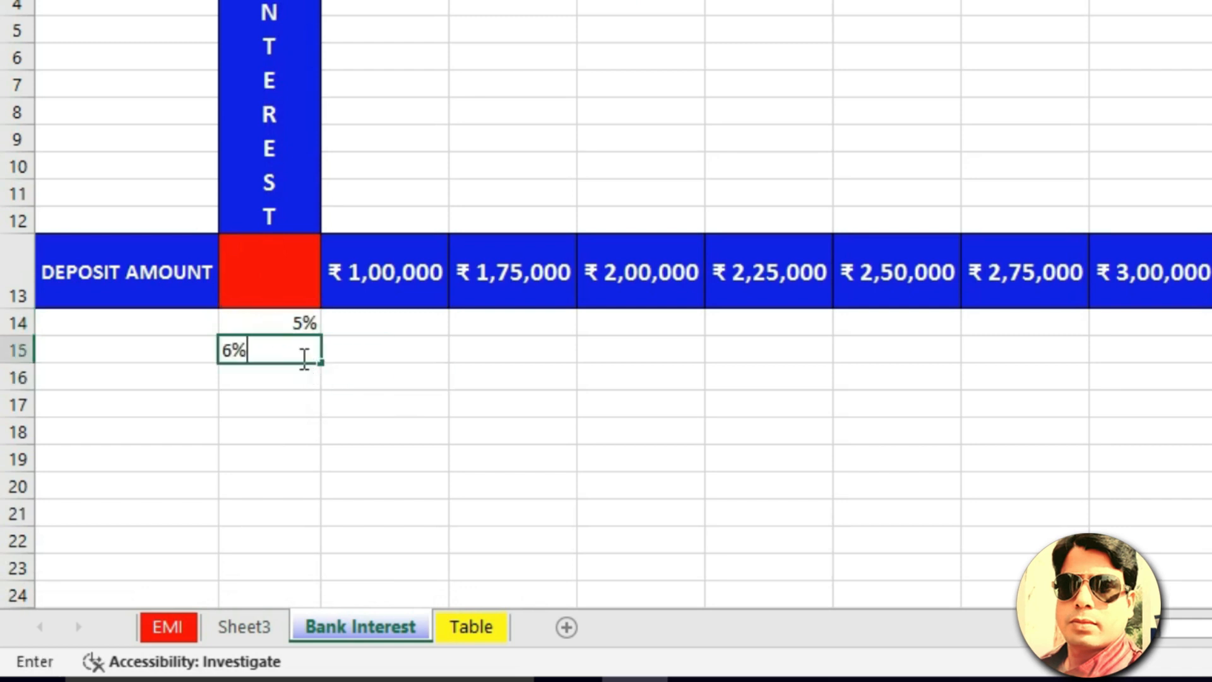
Step: Format the rates in B14:B15 as larger bold white text on blue, centred horizontally and vertically
{"action": "left_click", "coordinate": [281, 318]}
{"action": "left_click_drag", "start_coordinate": [290, 322], "coordinate": [290, 349]}
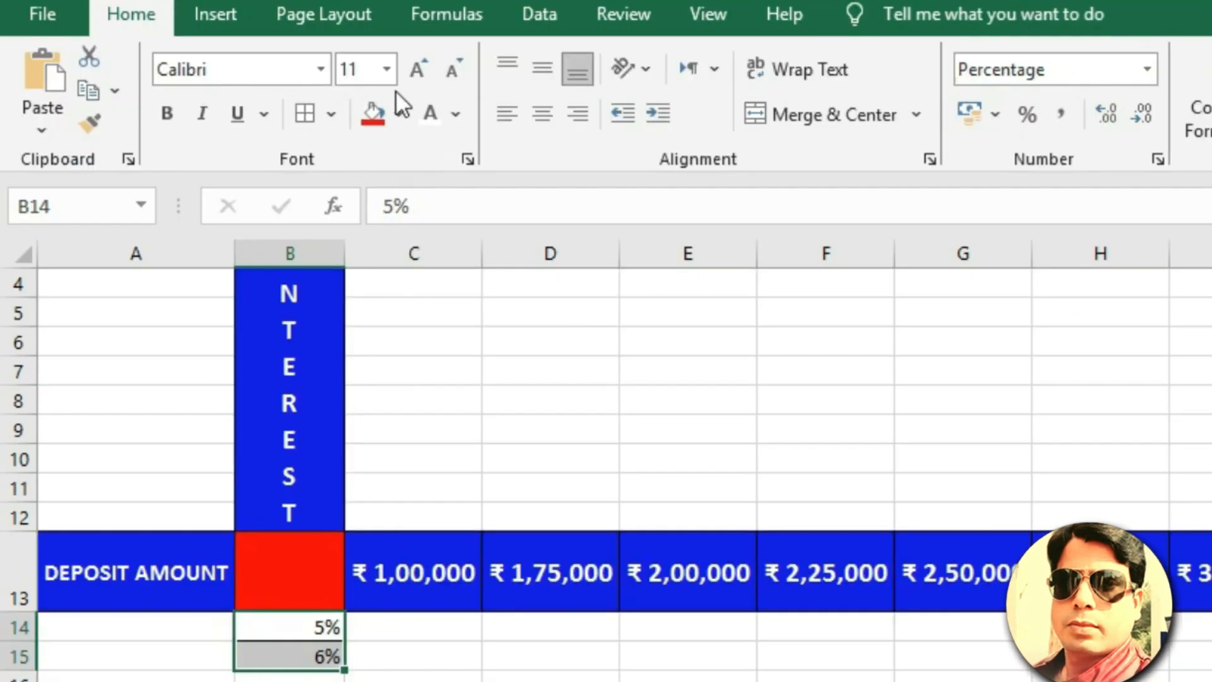
{"action": "left_click", "coordinate": [416, 68]}
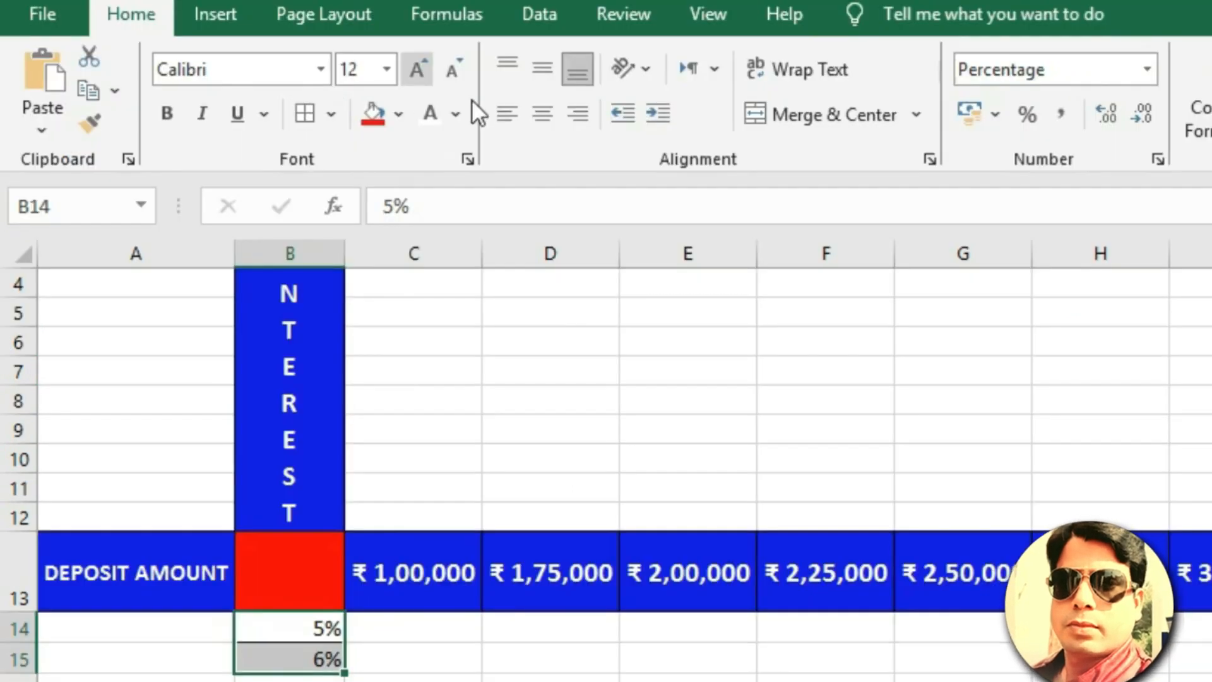
{"action": "left_click", "coordinate": [542, 114]}
{"action": "left_click", "coordinate": [541, 67]}
Step: Fill the interest rate series down column B to 24% in B33
{"action": "scroll", "coordinate": [290, 442], "scroll_direction": "down", "scroll_amount": 2}
{"action": "left_click_drag", "start_coordinate": [345, 673], "coordinate": [295, 433]}
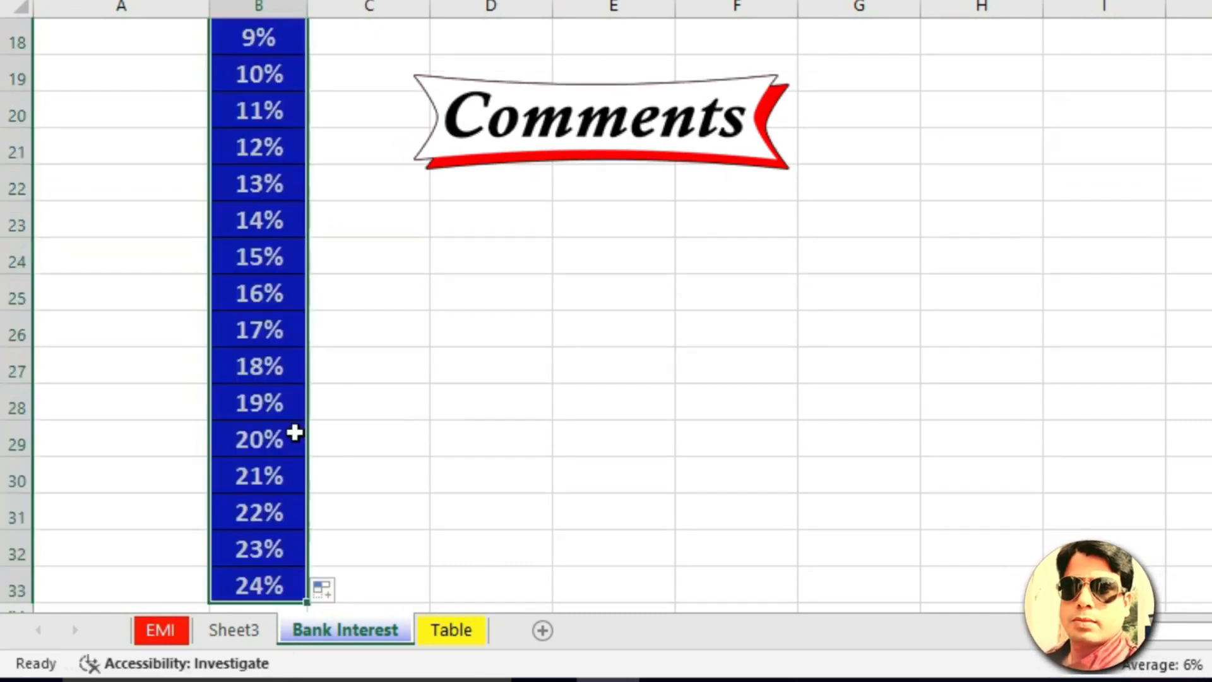
{"action": "scroll", "coordinate": [297, 524], "scroll_direction": "down", "scroll_amount": 1}
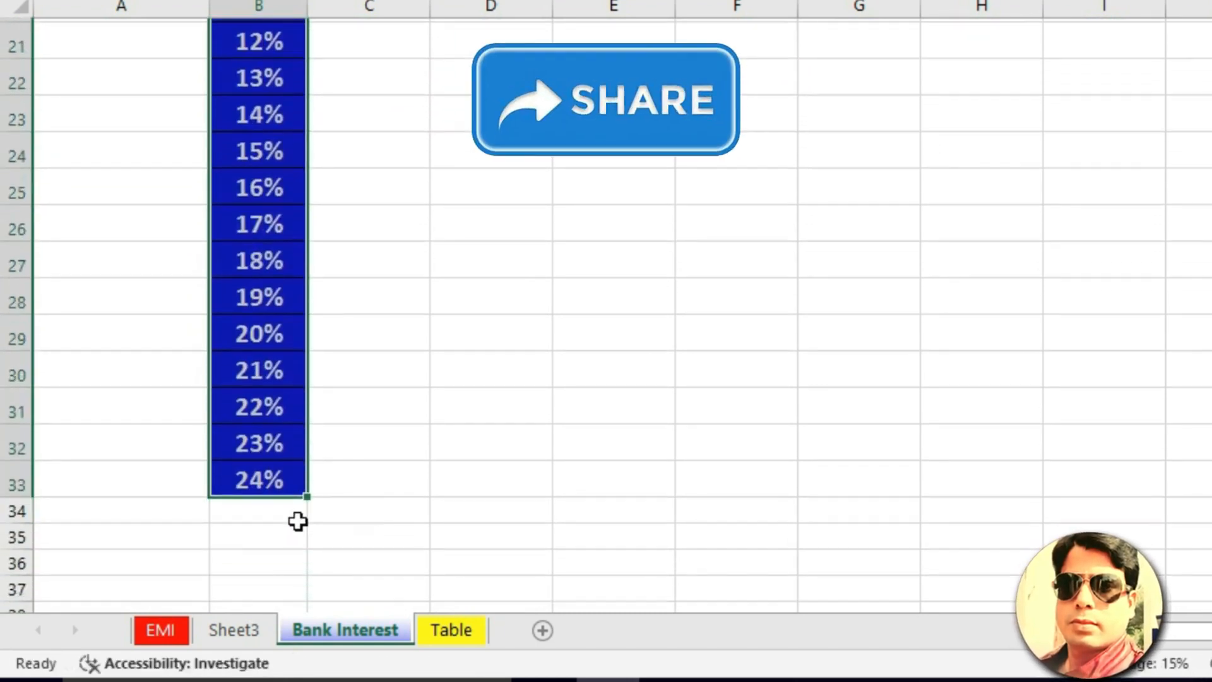
Step: Enter 12 Month Scheme in A14 and format it as a centred label with a yellow fill
{"action": "scroll", "coordinate": [503, 339], "scroll_direction": "up", "scroll_amount": 1}
{"action": "left_click", "coordinate": [114, 454]}
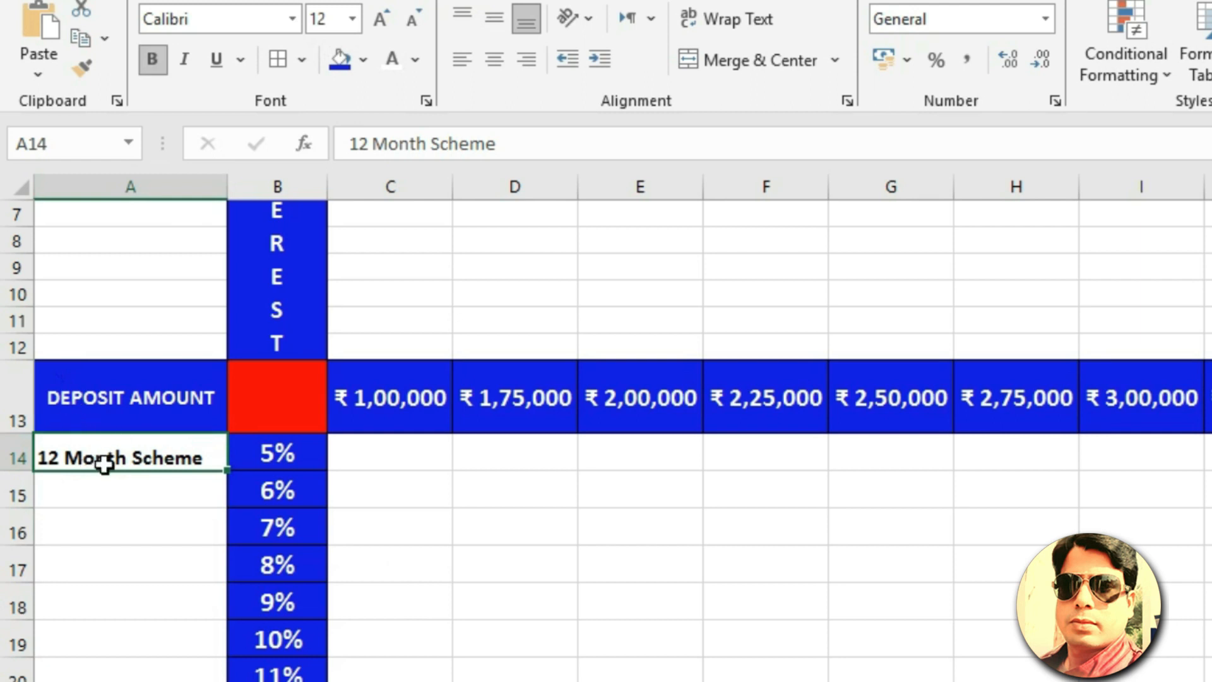
{"action": "left_click", "coordinate": [495, 59]}
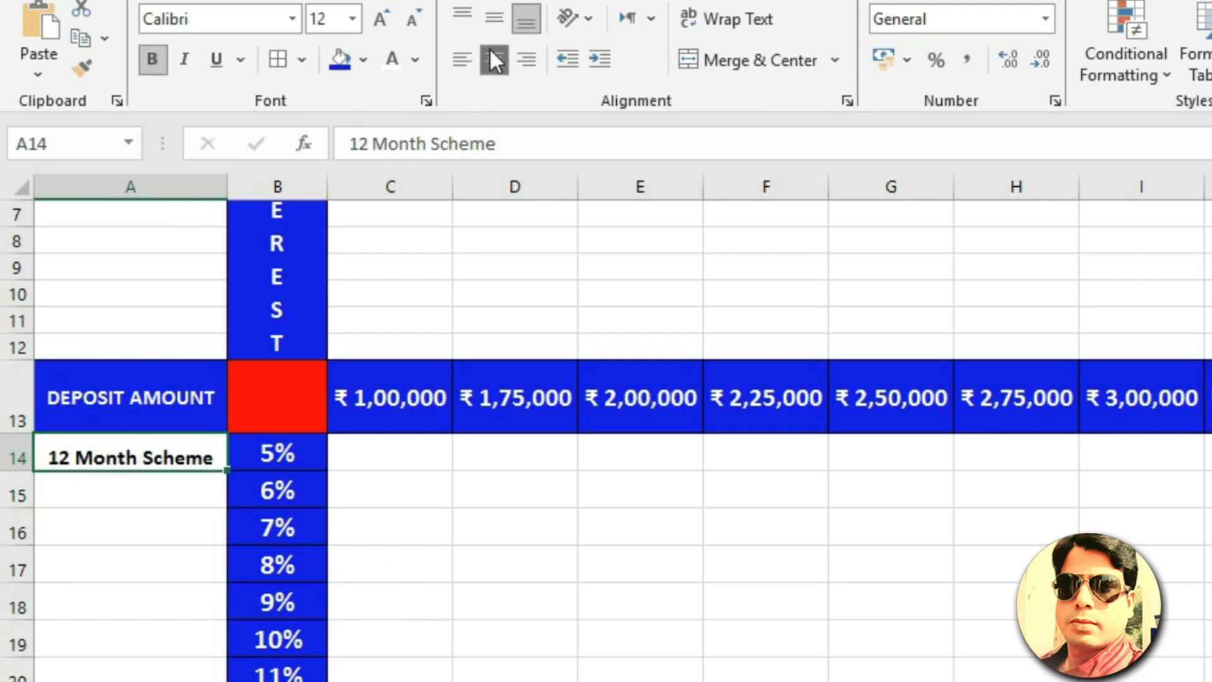
{"action": "left_click", "coordinate": [494, 18]}
{"action": "left_click", "coordinate": [363, 59]}
{"action": "left_click", "coordinate": [401, 263]}
Step: Apply a border to A15:A18 and merge the cells into one centred cell
{"action": "left_click_drag", "start_coordinate": [171, 489], "coordinate": [149, 595]}
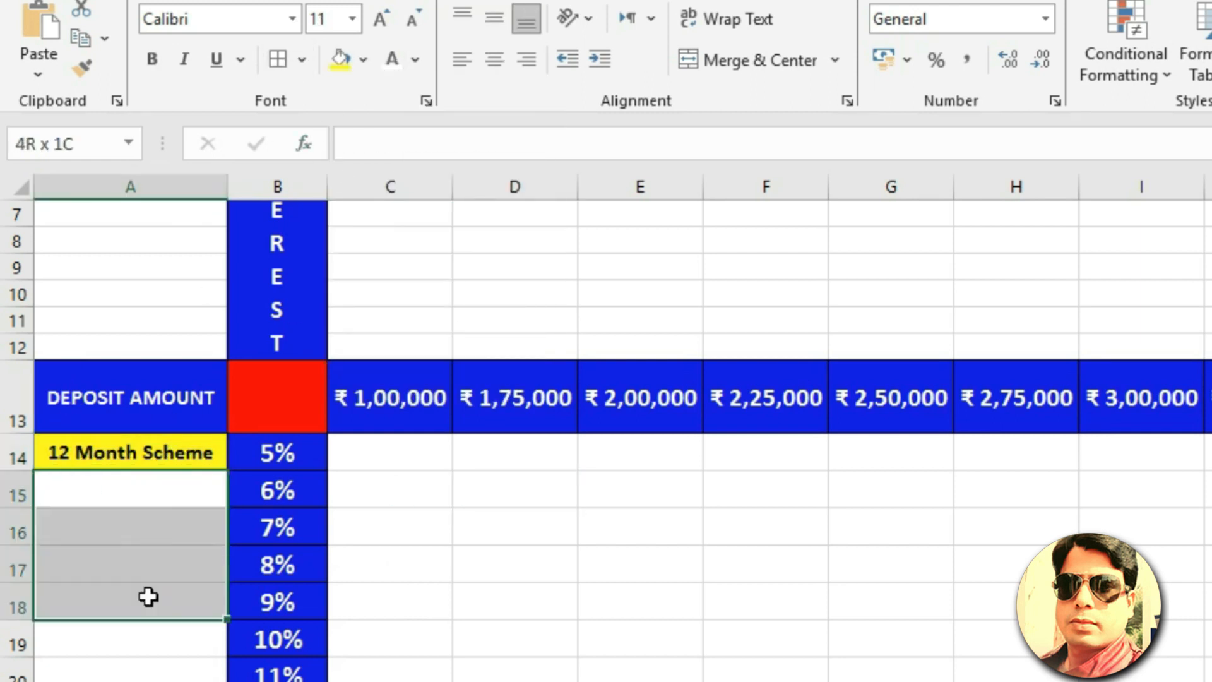
{"action": "left_click", "coordinate": [302, 60]}
{"action": "left_click", "coordinate": [296, 337]}
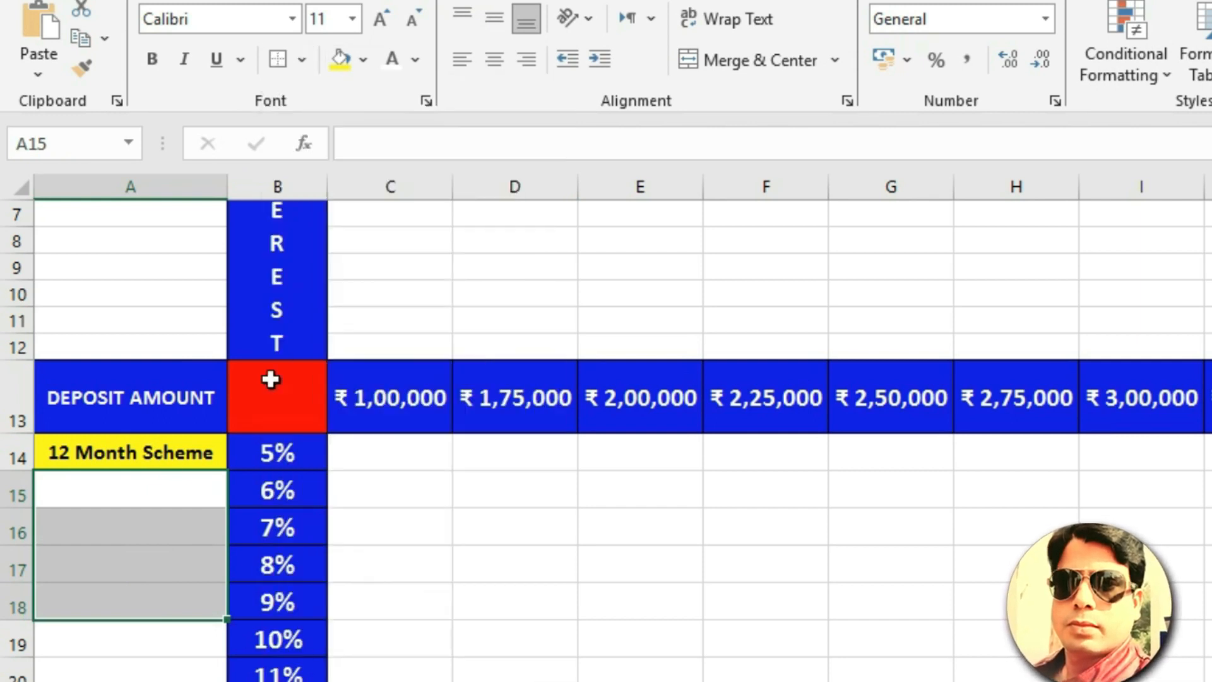
{"action": "left_click", "coordinate": [755, 60]}
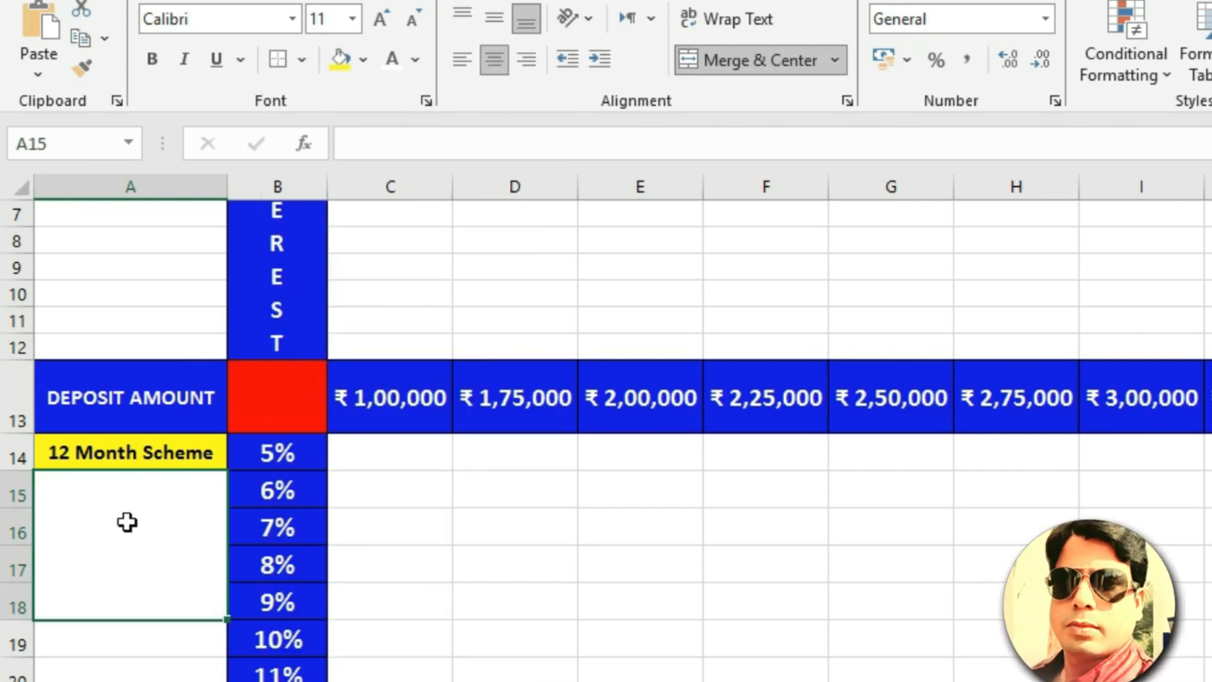
Step: Enter INTEREST AMOUNT on two lines in the merged cell A15
{"action": "type", "text": "INTEREST"}
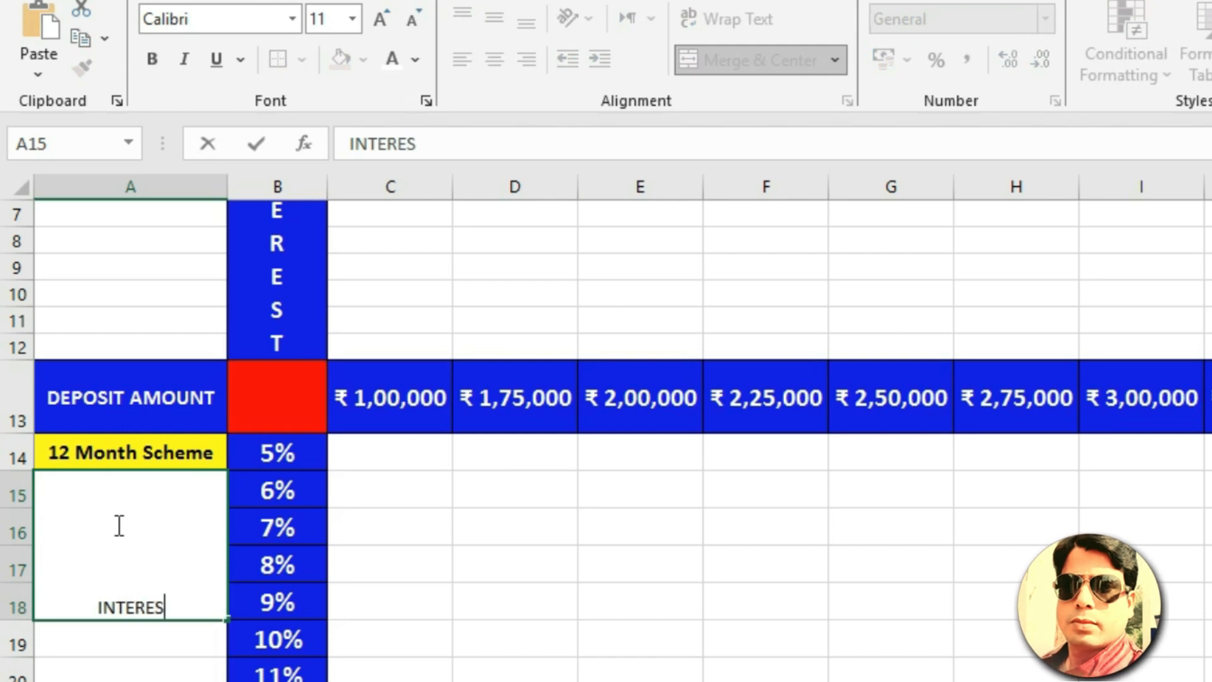
{"action": "key", "text": "alt+Return"}
{"action": "type", "text": "AMOUNT"}
{"action": "key", "text": "ctrl+Return"}
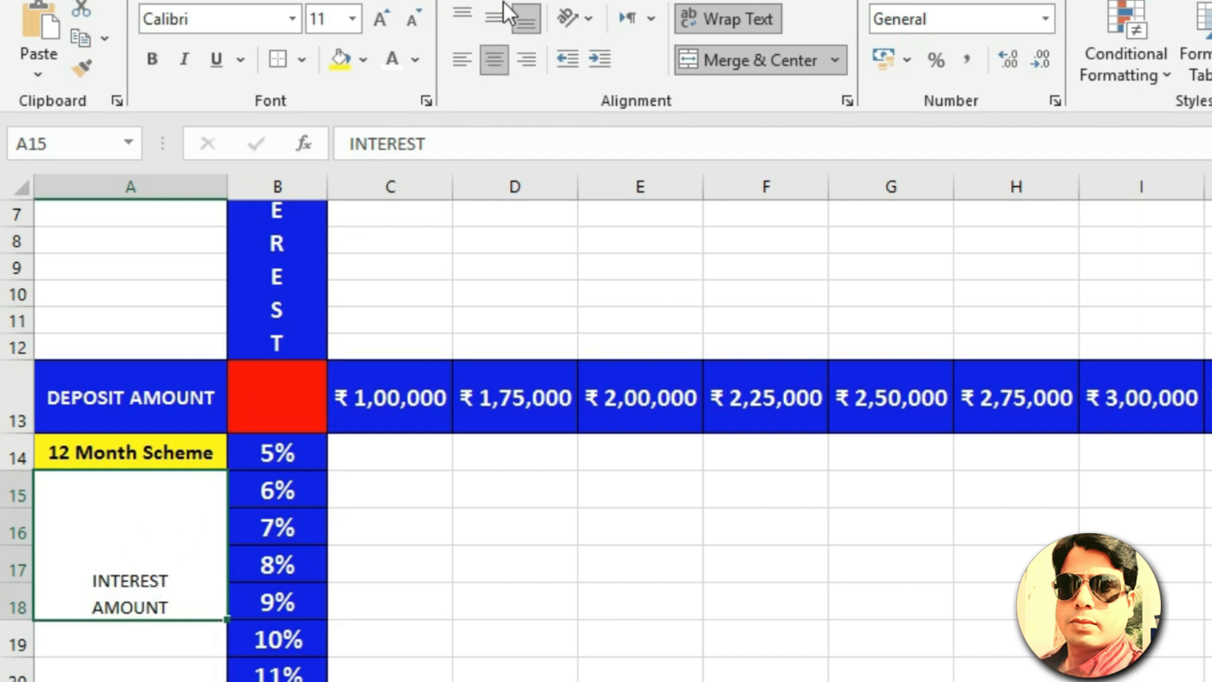
Step: Centre the INTEREST AMOUNT label vertically, angle it counterclockwise and make it bold on a grey fill
{"action": "left_click", "coordinate": [502, 25]}
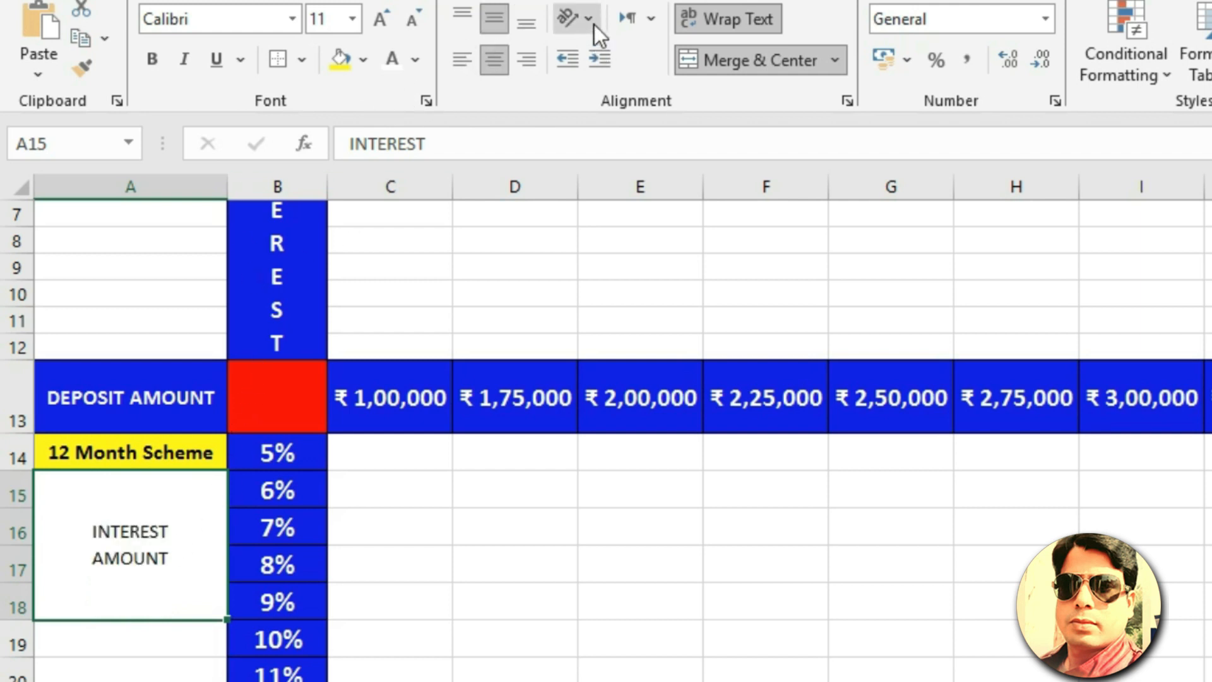
{"action": "left_click", "coordinate": [594, 26]}
{"action": "left_click", "coordinate": [607, 55]}
{"action": "left_click", "coordinate": [152, 58]}
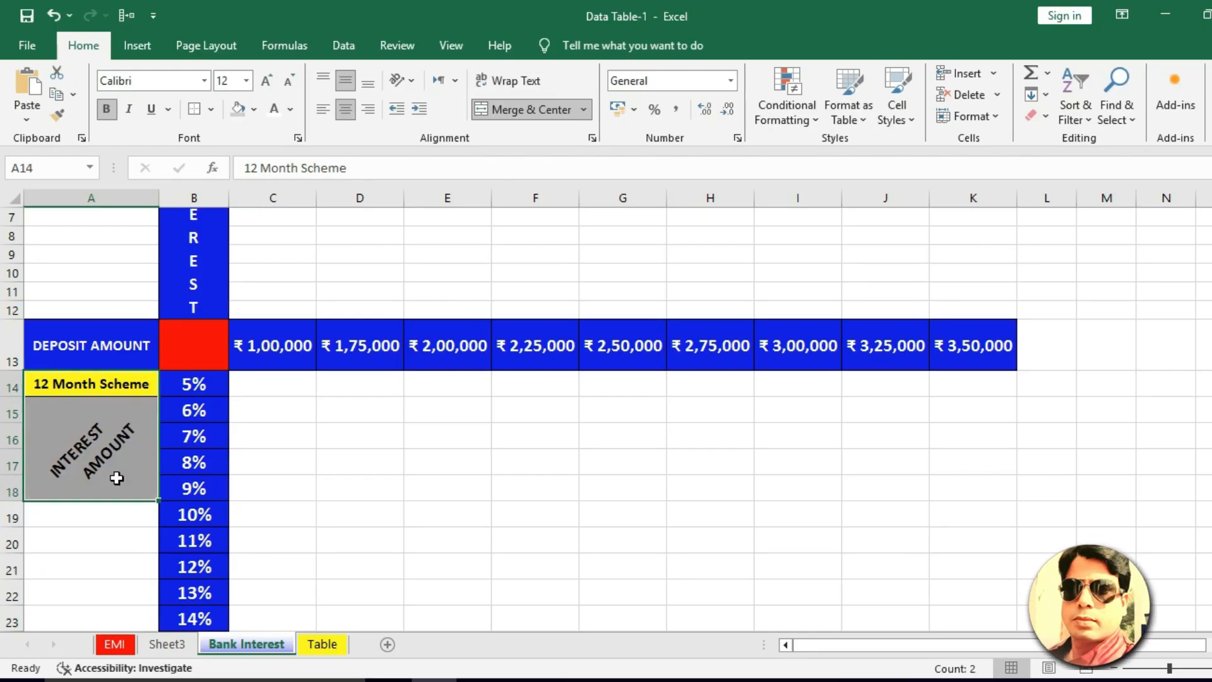
Step: Copy the scheme and interest amount block A14:A18 to A19, A24 and A29
{"action": "key", "text": "ctrl+c"}
{"action": "scroll", "coordinate": [72, 467], "scroll_direction": "down", "scroll_amount": 2}
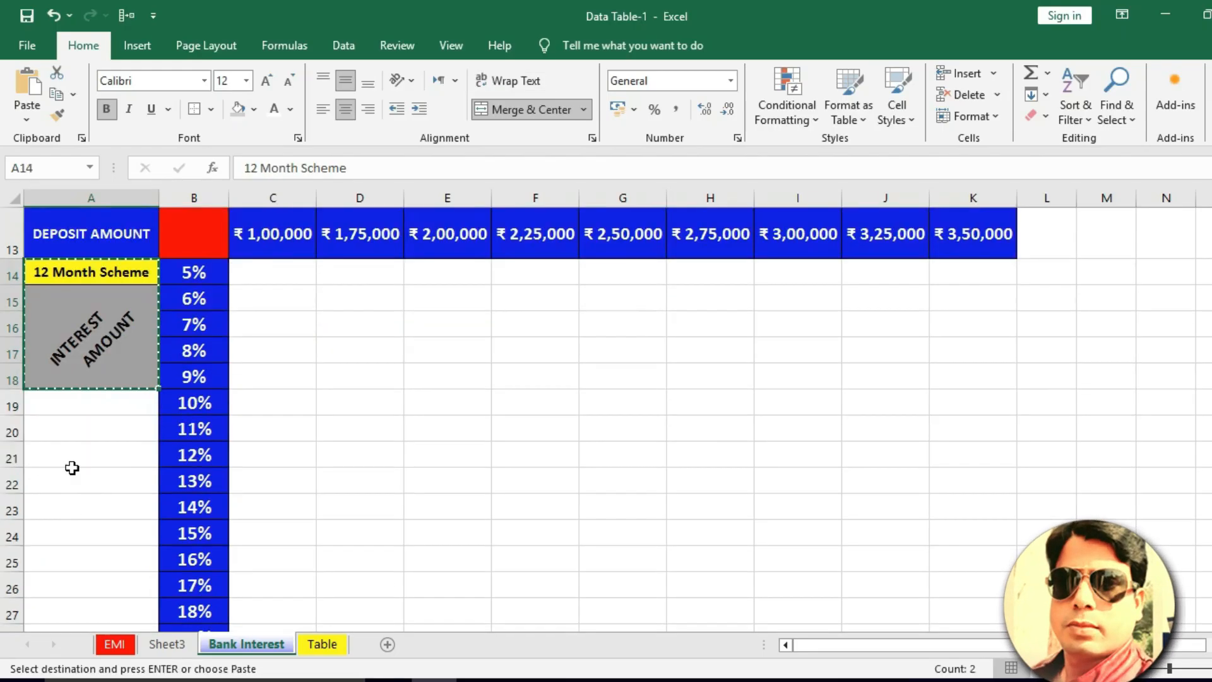
{"action": "left_click", "coordinate": [84, 406]}
{"action": "key", "text": "ctrl+v"}
{"action": "scroll", "coordinate": [84, 485], "scroll_direction": "down", "scroll_amount": 3}
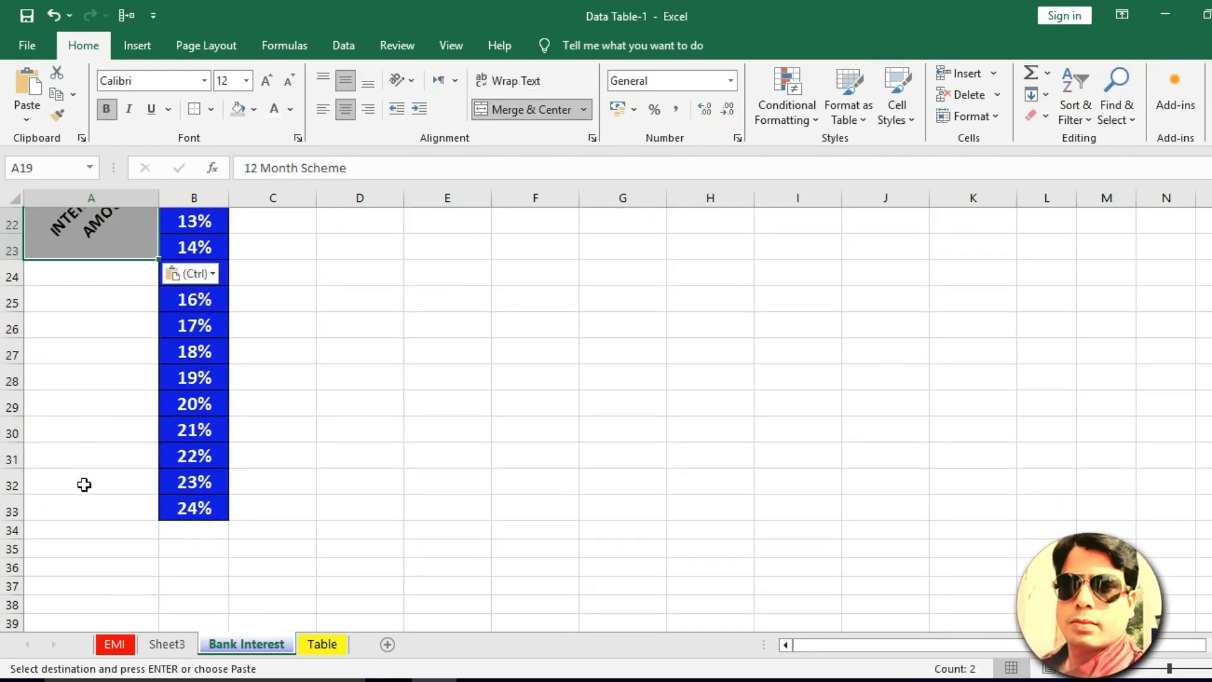
{"action": "left_click", "coordinate": [94, 287]}
{"action": "key", "text": "ctrl+v"}
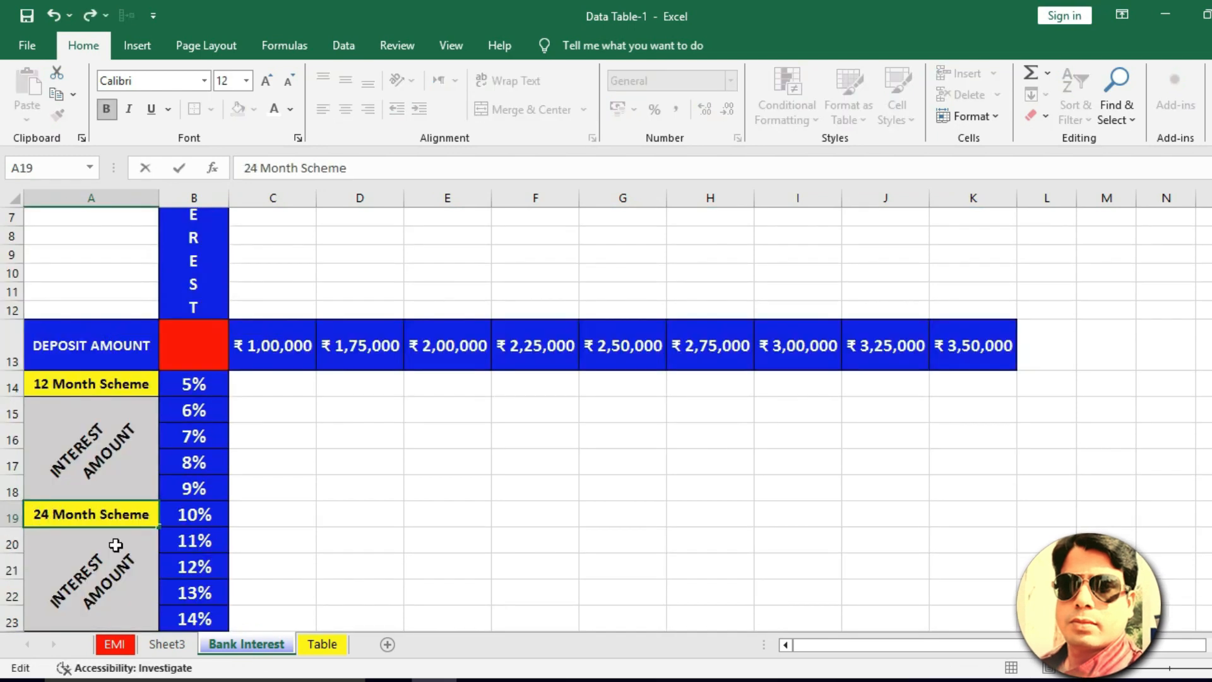
Step: Change the copied labels in A19, A24 and A29 to 24, 36 and 48 Month Scheme
{"action": "key", "text": "Return"}
{"action": "scroll", "coordinate": [116, 545], "scroll_direction": "down", "scroll_amount": 2}
{"action": "left_click", "coordinate": [40, 537]}
{"action": "double_click", "coordinate": [39, 533]}
{"action": "type", "text": "35"}
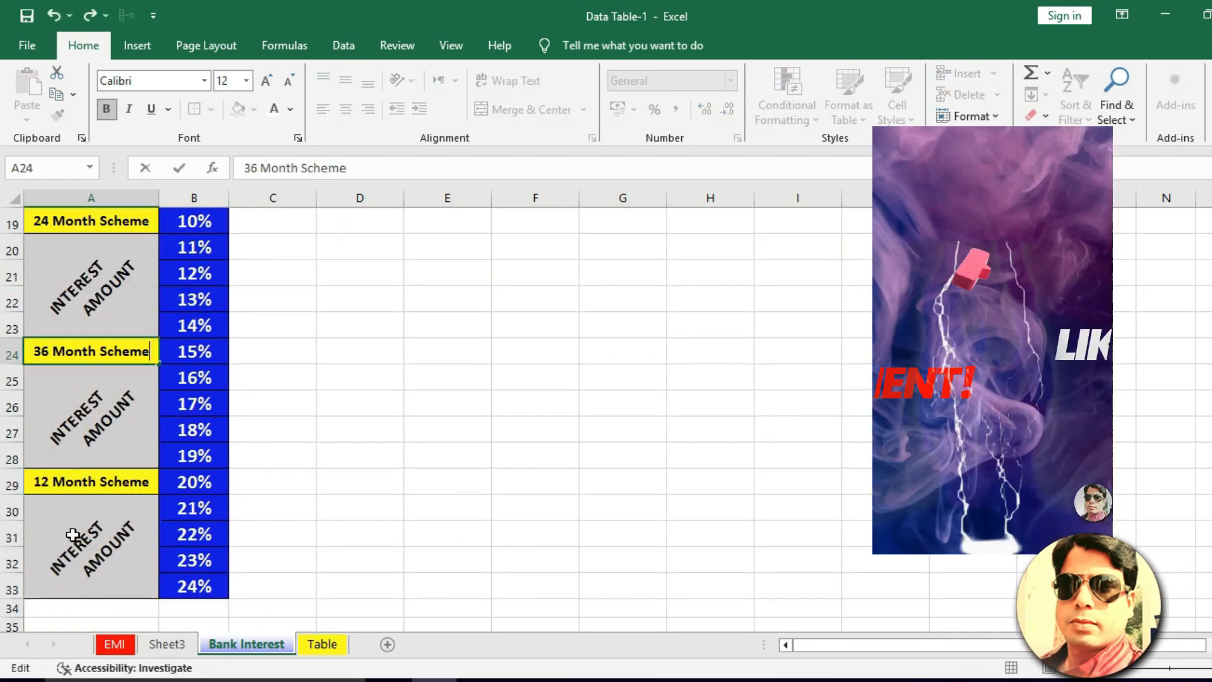
{"action": "scroll", "coordinate": [311, 500], "scroll_direction": "up", "scroll_amount": 2}
{"action": "scroll", "coordinate": [311, 500], "scroll_direction": "down", "scroll_amount": 2}
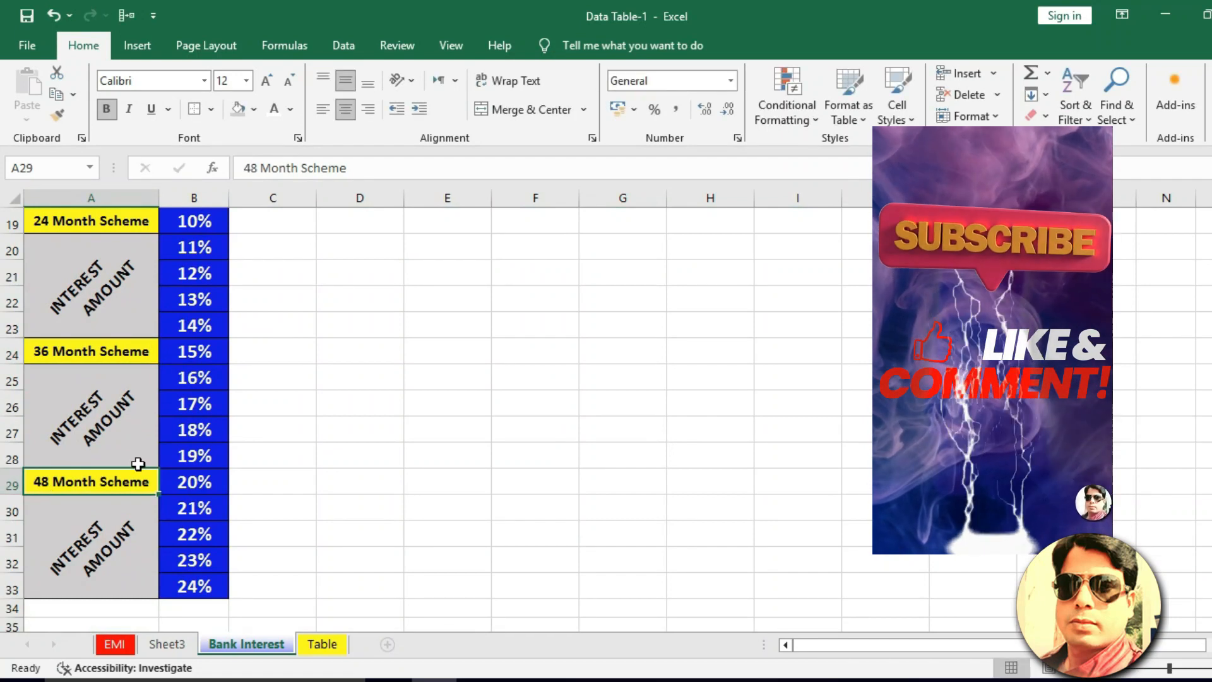
Step: Change Month to Months in the scheme labels in A14, A19, A24 and A29
{"action": "double_click", "coordinate": [97, 352]}
{"action": "type", "text": "S"}
{"action": "double_click", "coordinate": [96, 482]}
{"action": "type", "text": "S"}
{"action": "scroll", "coordinate": [108, 422], "scroll_direction": "up", "scroll_amount": 4}
{"action": "scroll", "coordinate": [108, 422], "scroll_direction": "down", "scroll_amount": 1}
{"action": "double_click", "coordinate": [99, 590]}
{"action": "key", "text": "BackSpace"}
{"action": "type", "text": "s"}
{"action": "scroll", "coordinate": [108, 423], "scroll_direction": "down", "scroll_amount": 2}
{"action": "left_click", "coordinate": [91, 560]}
{"action": "scroll", "coordinate": [108, 423], "scroll_direction": "up", "scroll_amount": 2}
{"action": "double_click", "coordinate": [96, 459]}
{"action": "type", "text": "s"}
{"action": "double_click", "coordinate": [86, 328]}
{"action": "type", "text": "s"}
Step: Apply all borders to the empty table body C14:K33
{"action": "scroll", "coordinate": [435, 465], "scroll_direction": "down", "scroll_amount": 4}
{"action": "scroll", "coordinate": [435, 465], "scroll_direction": "up", "scroll_amount": 4}
{"action": "left_click_drag", "start_coordinate": [273, 327], "coordinate": [991, 677]}
{"action": "scroll", "coordinate": [887, 487], "scroll_direction": "up", "scroll_amount": 4}
{"action": "left_click", "coordinate": [211, 108]}
{"action": "left_click", "coordinate": [238, 271]}
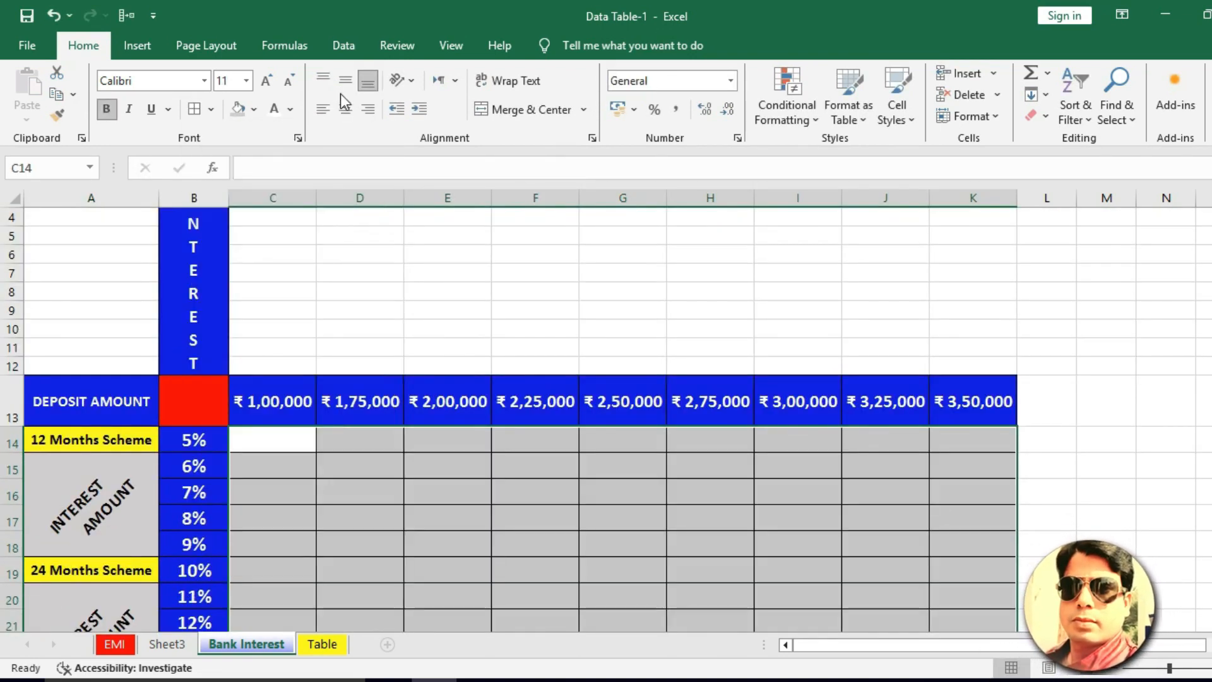
Step: Format the table body C14:K33 as 14-point Currency values, right-aligned and vertically centred
{"action": "key", "text": "ctrl+1"}
{"action": "left_click", "coordinate": [297, 183]}
{"action": "left_click", "coordinate": [707, 503]}
{"action": "scroll", "coordinate": [987, 590], "scroll_direction": "down", "scroll_amount": 5}
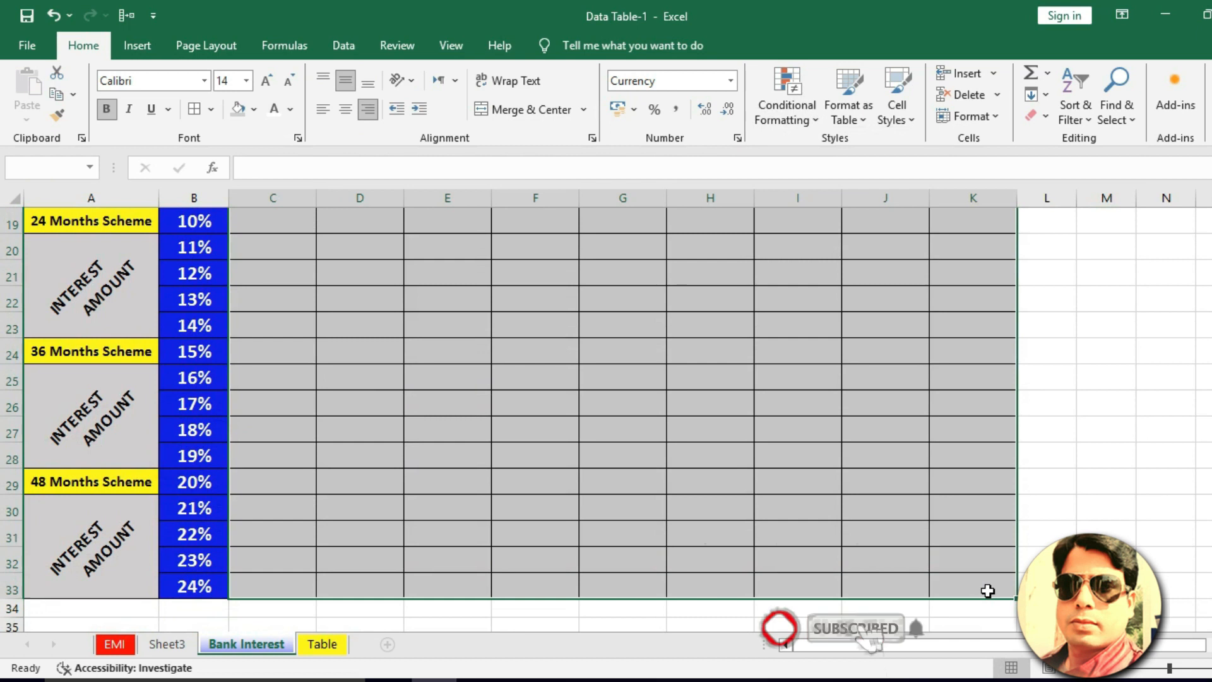
Step: Apply a white-green color scale and blue gradient data bars as conditional formatting to table body C14:K33
{"action": "scroll", "coordinate": [470, 521], "scroll_direction": "up", "scroll_amount": 4}
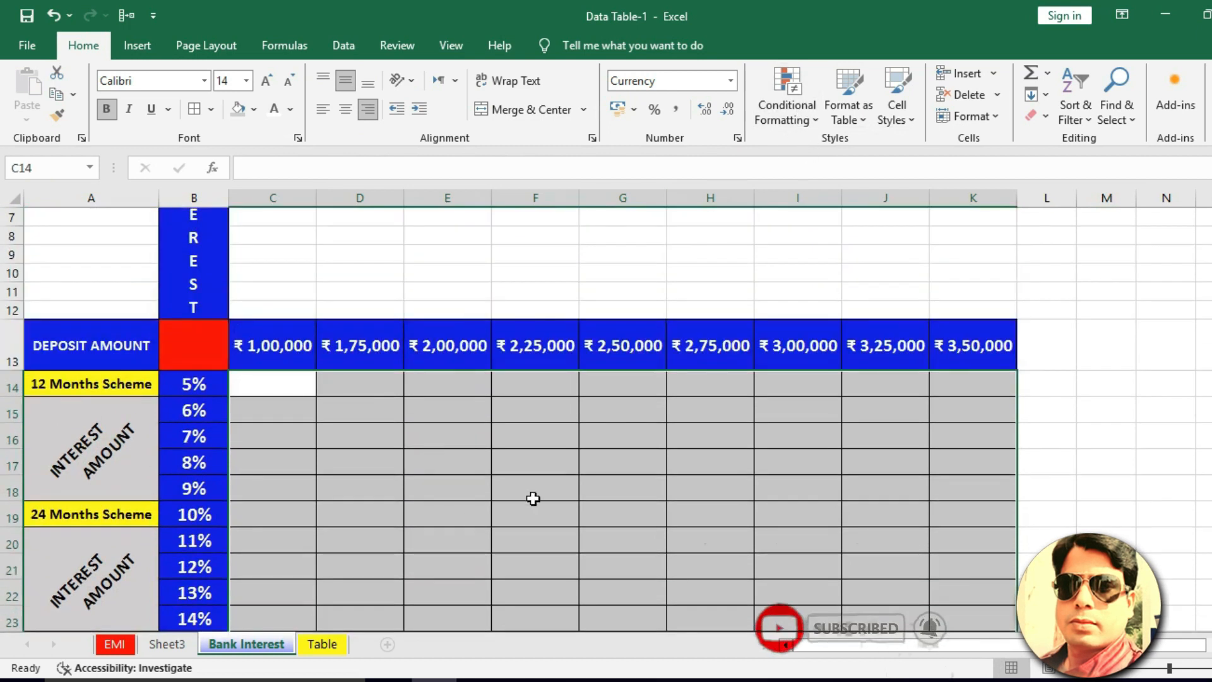
{"action": "left_click", "coordinate": [786, 101]}
{"action": "mouse_move", "coordinate": [824, 252]}
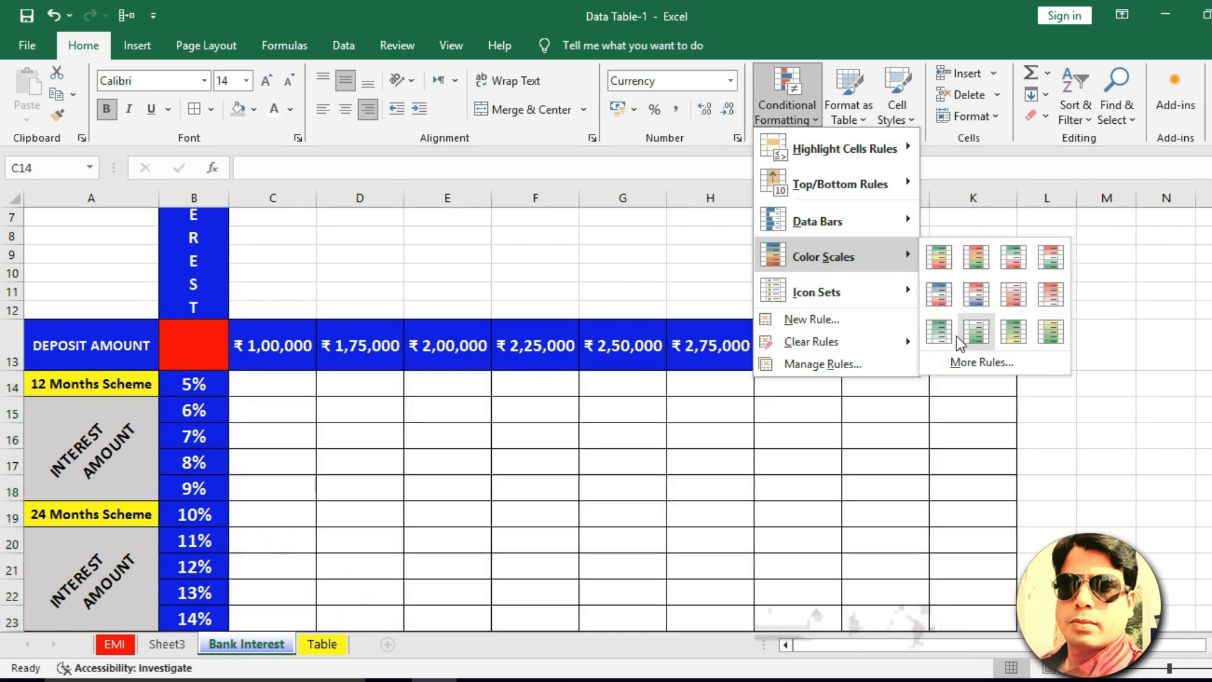
{"action": "left_click", "coordinate": [976, 332]}
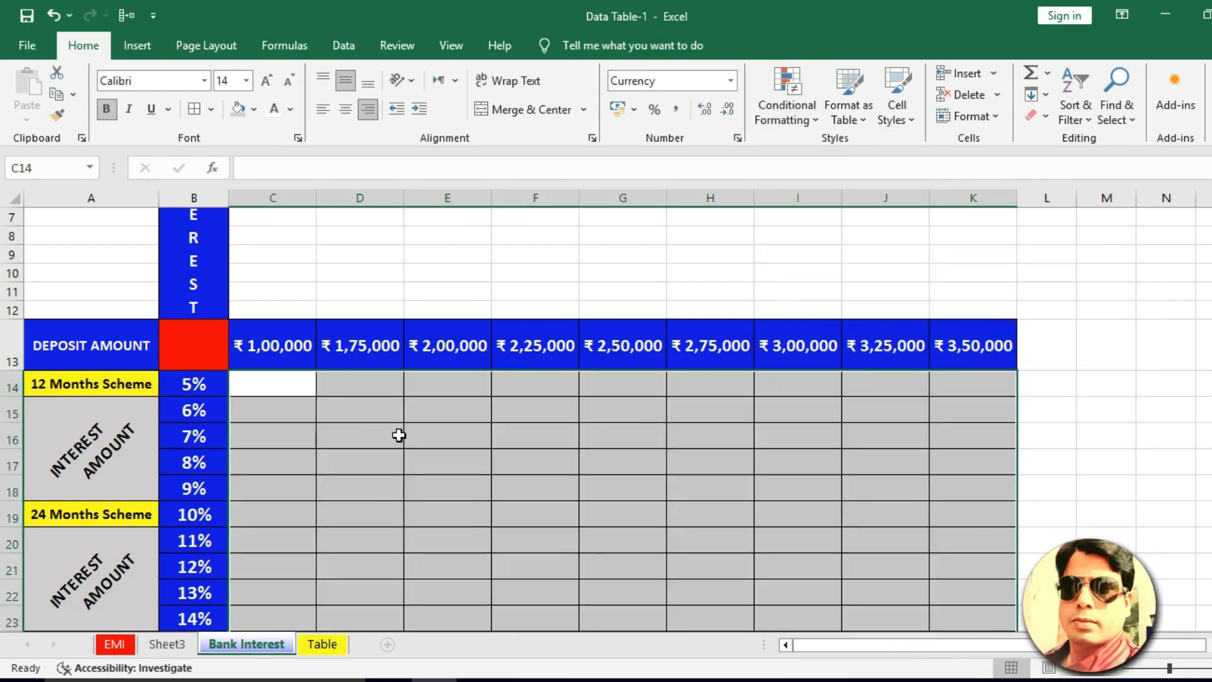
Step: Check the currency decimal places and symbol set for table body C14:K33 and accept the existing settings
{"action": "scroll", "coordinate": [399, 435], "scroll_direction": "down", "scroll_amount": 2}
{"action": "scroll", "coordinate": [810, 481], "scroll_direction": "down", "scroll_amount": 3}
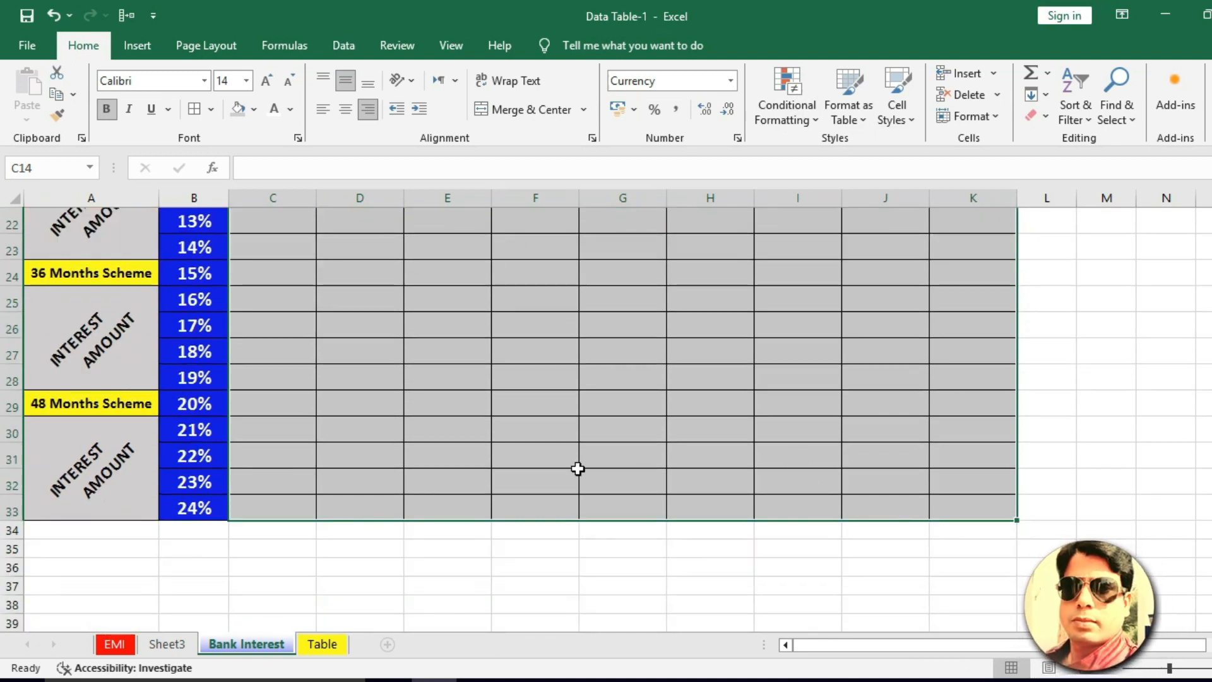
{"action": "scroll", "coordinate": [606, 284], "scroll_direction": "up", "scroll_amount": 6}
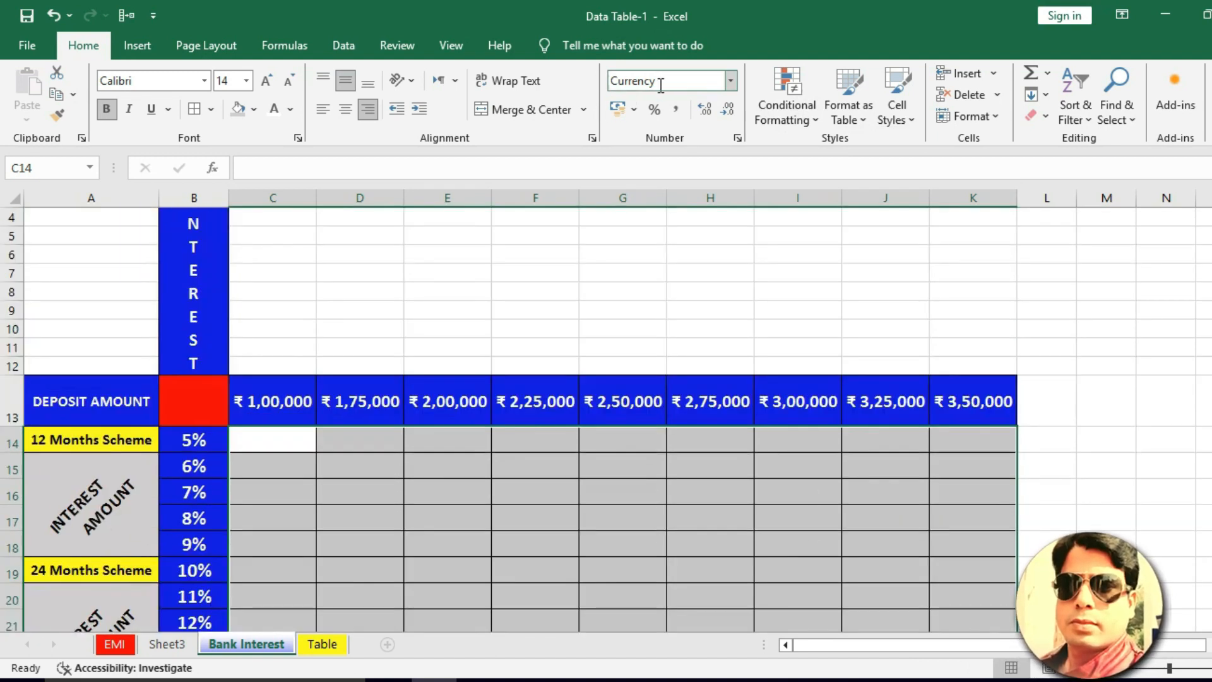
{"action": "left_click", "coordinate": [737, 138]}
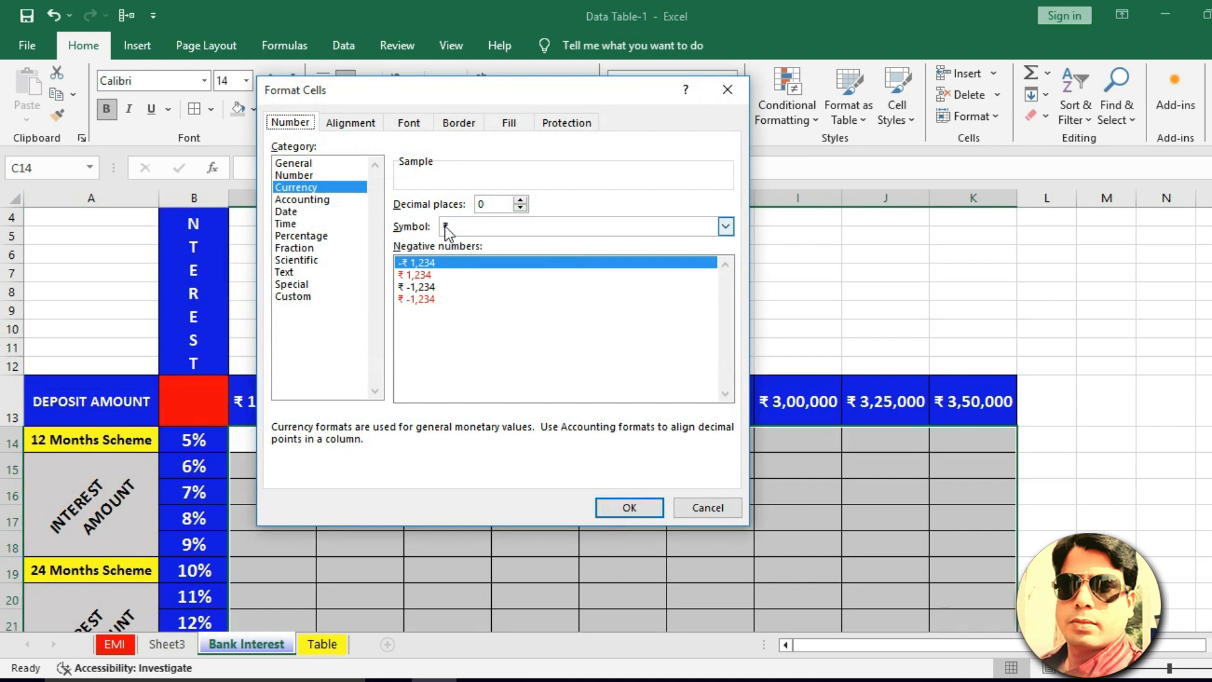
{"action": "left_click", "coordinate": [630, 507]}
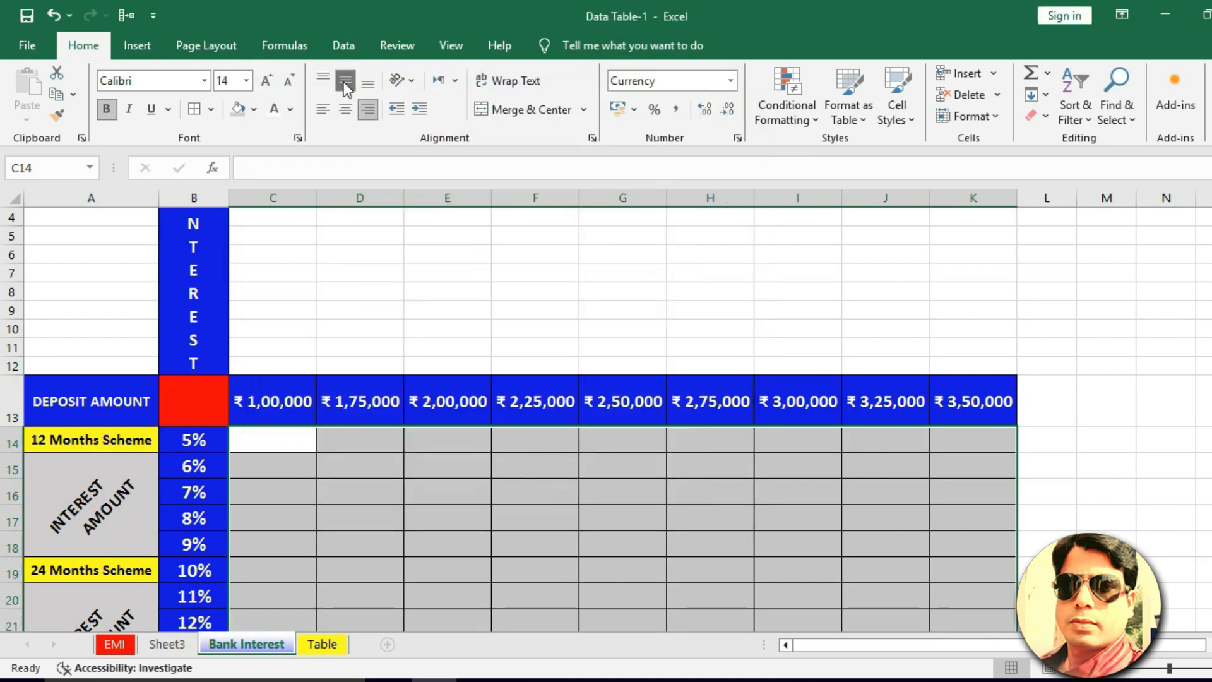
Step: Enter the formula =B1*B2 in the red corner cell B13 to multiply the deposit amount by the bank interest
{"action": "scroll", "coordinate": [358, 363], "scroll_direction": "up", "scroll_amount": 1}
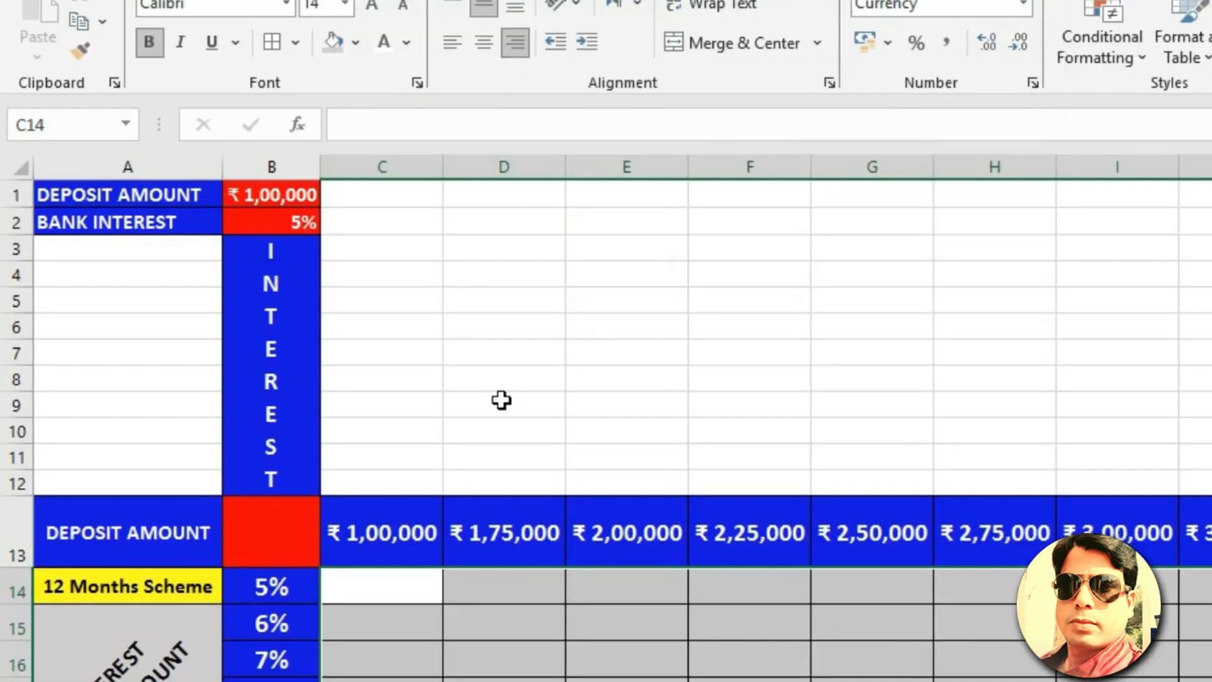
{"action": "left_click", "coordinate": [306, 518]}
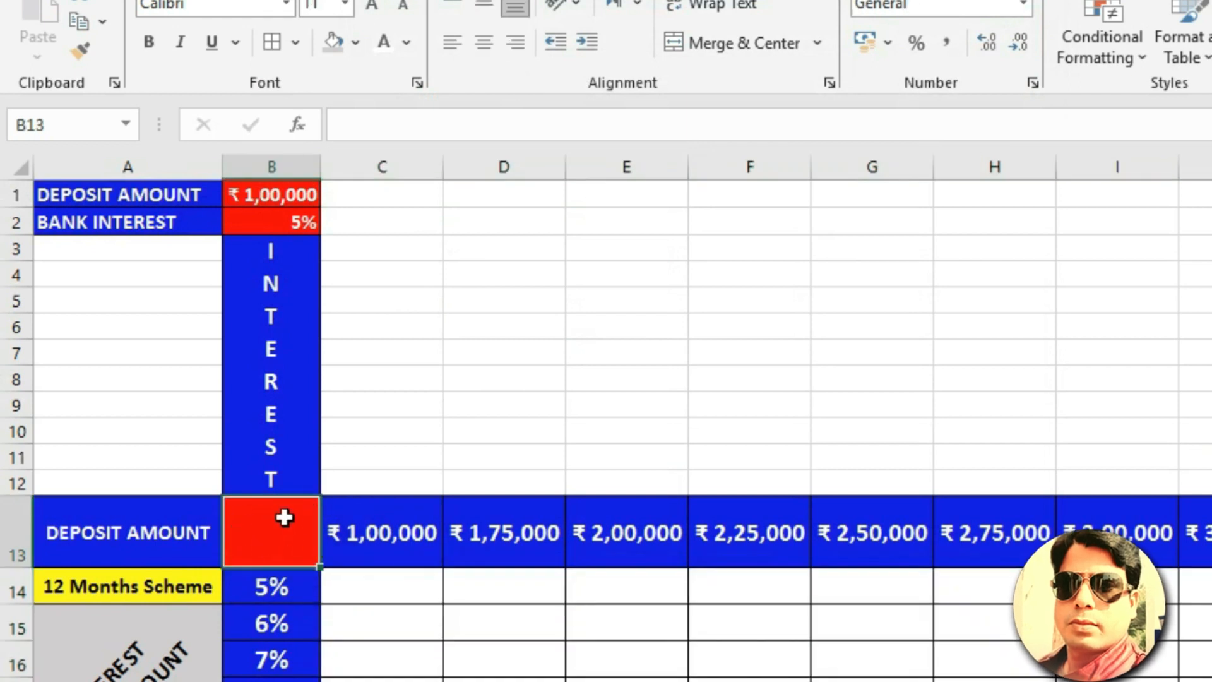
{"action": "type", "text": "="}
{"action": "left_click", "coordinate": [283, 192]}
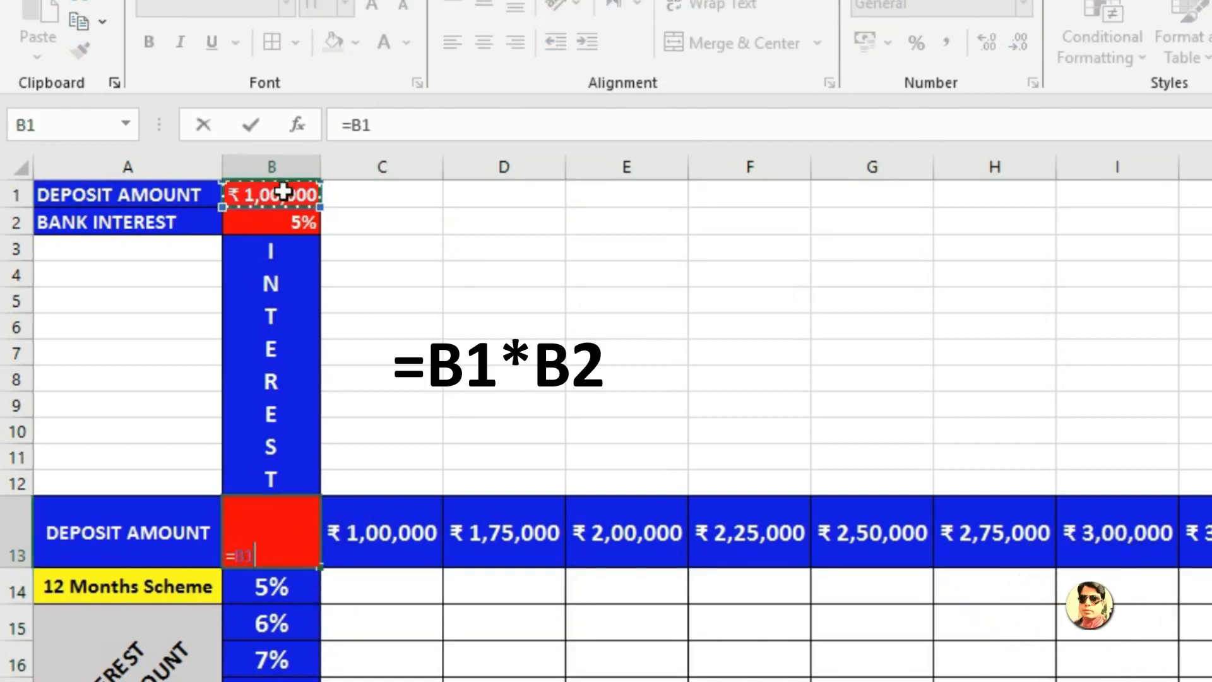
{"action": "left_click", "coordinate": [276, 218]}
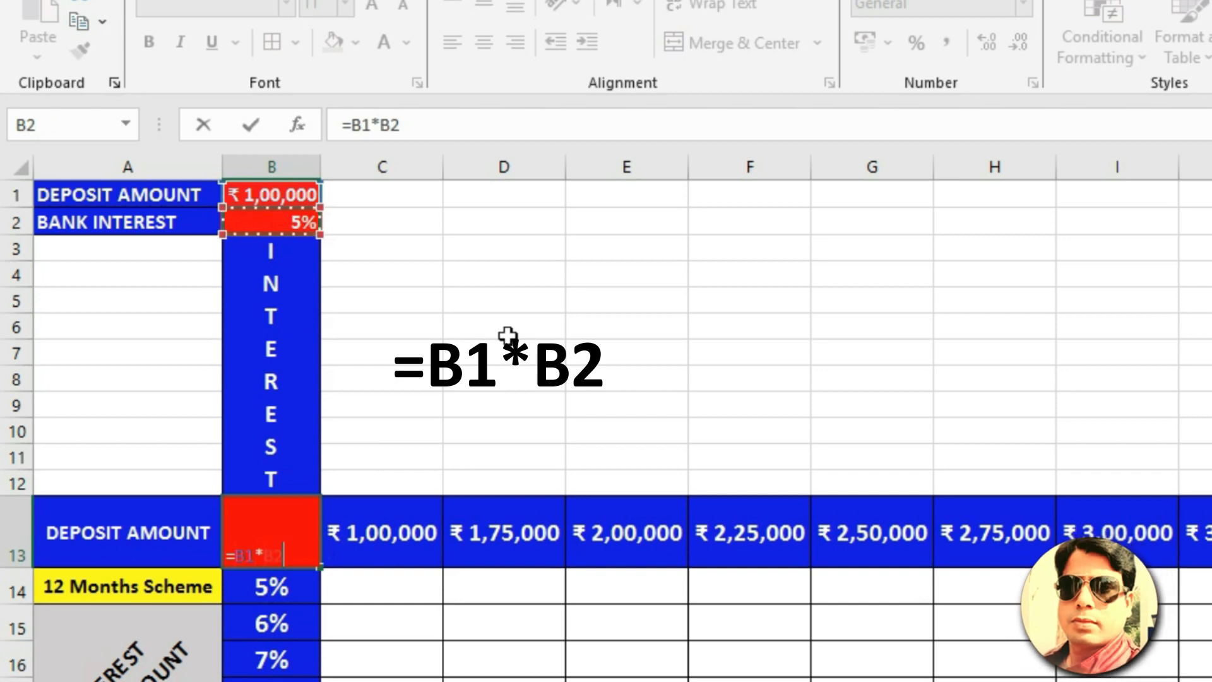
{"action": "key", "text": "Return"}
Step: Format the formula result in B13 as bold 14-point text, centred horizontally and vertically
{"action": "left_click", "coordinate": [303, 530]}
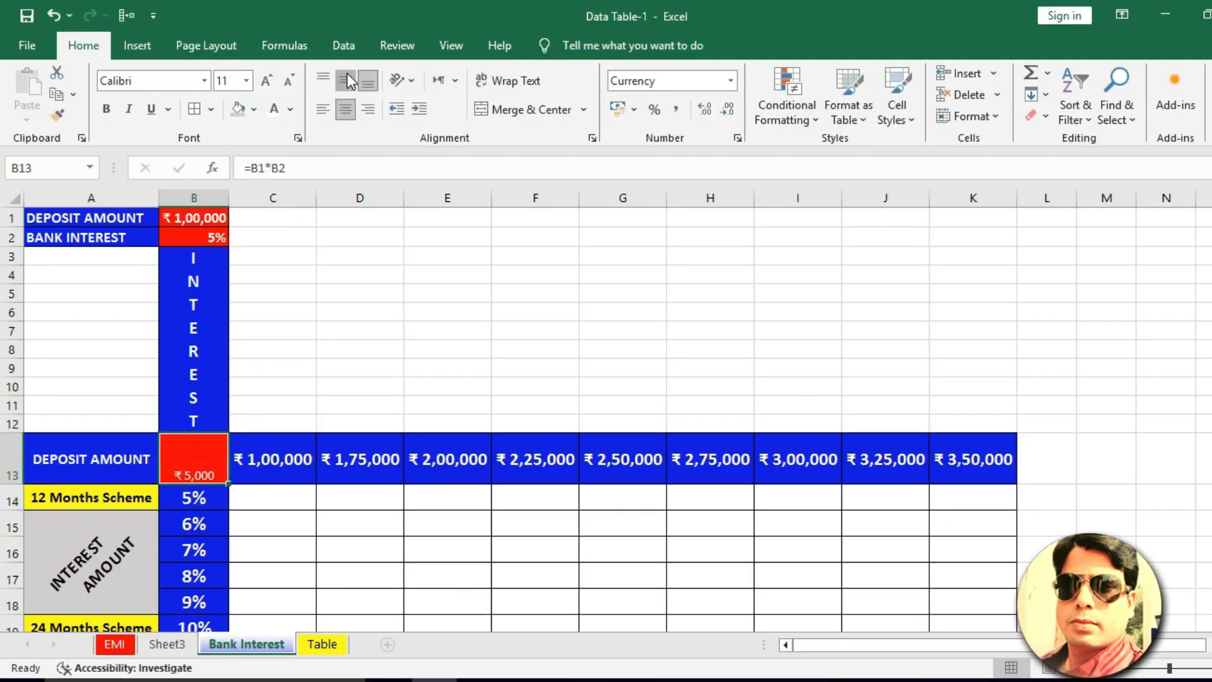
{"action": "left_click", "coordinate": [347, 75]}
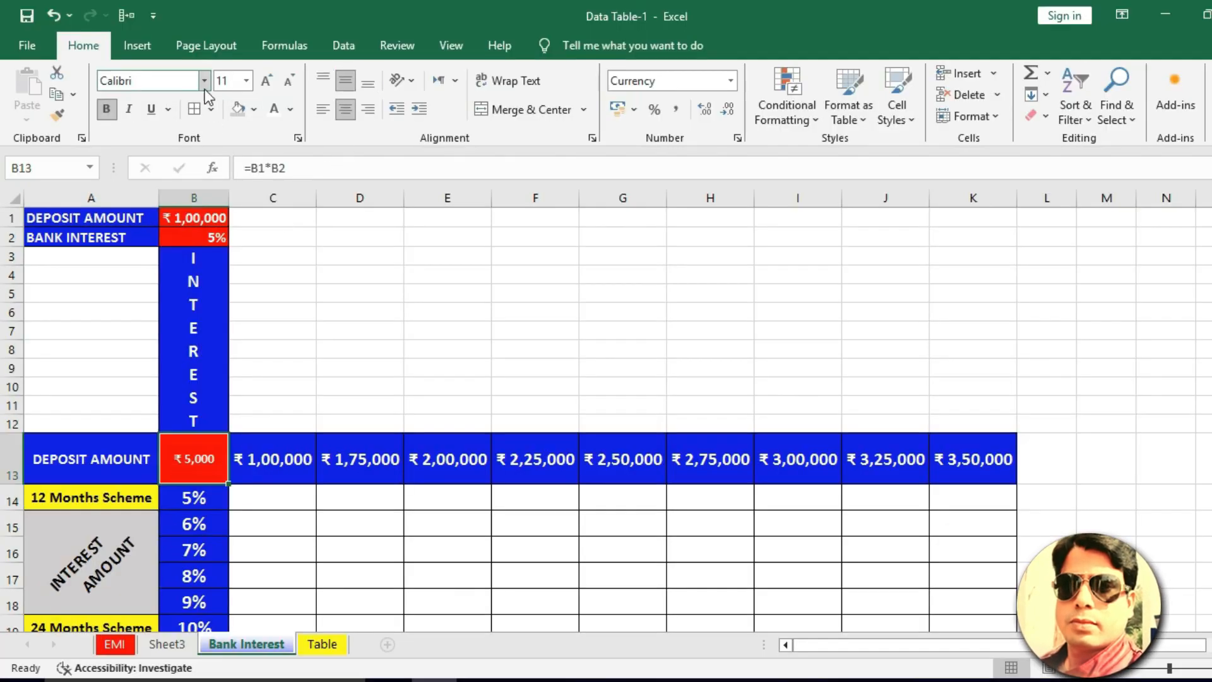
{"action": "left_click", "coordinate": [267, 81]}
{"action": "left_click", "coordinate": [255, 109]}
{"action": "key", "text": "Escape"}
{"action": "scroll", "coordinate": [189, 455], "scroll_direction": "down", "scroll_amount": 2}
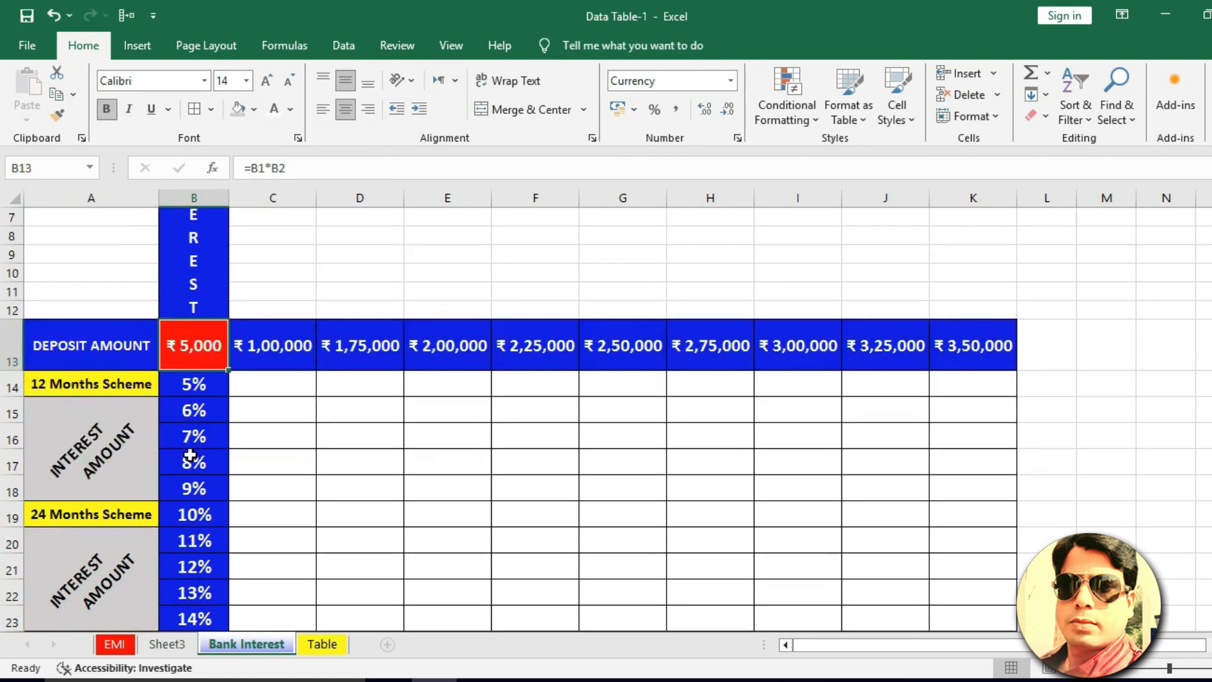
{"action": "left_click_drag", "start_coordinate": [185, 334], "coordinate": [972, 628]}
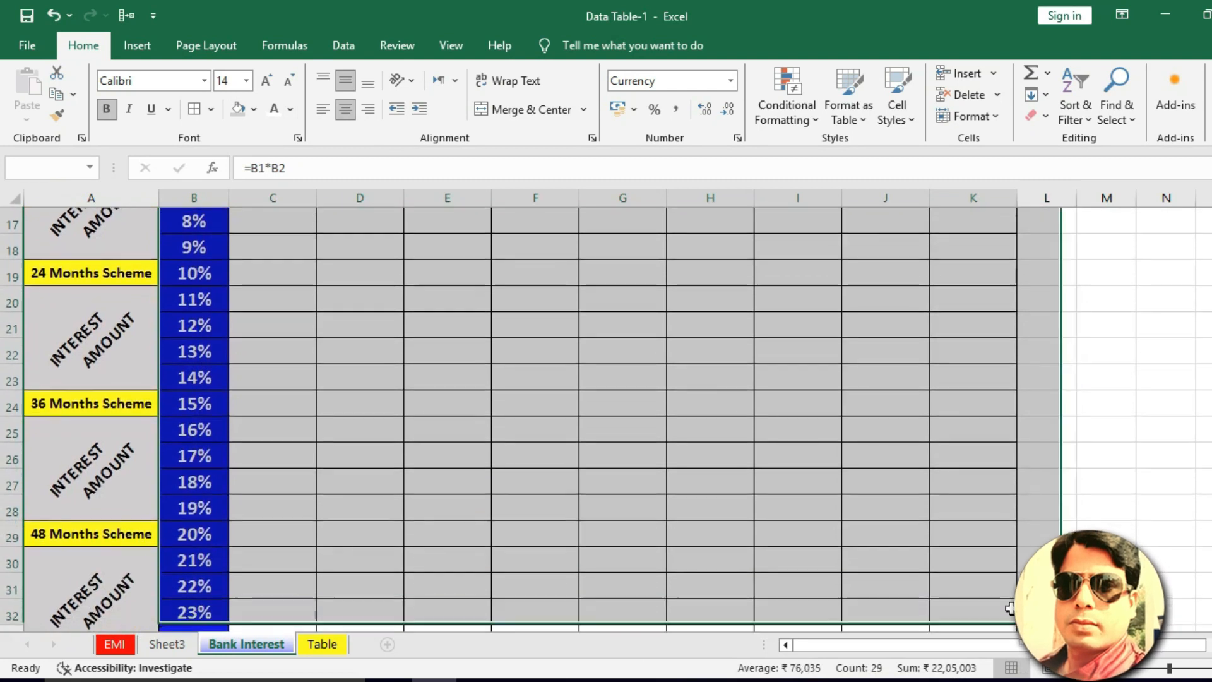
{"action": "scroll", "coordinate": [521, 419], "scroll_direction": "up", "scroll_amount": 4}
{"action": "scroll", "coordinate": [202, 290], "scroll_direction": "down", "scroll_amount": 3}
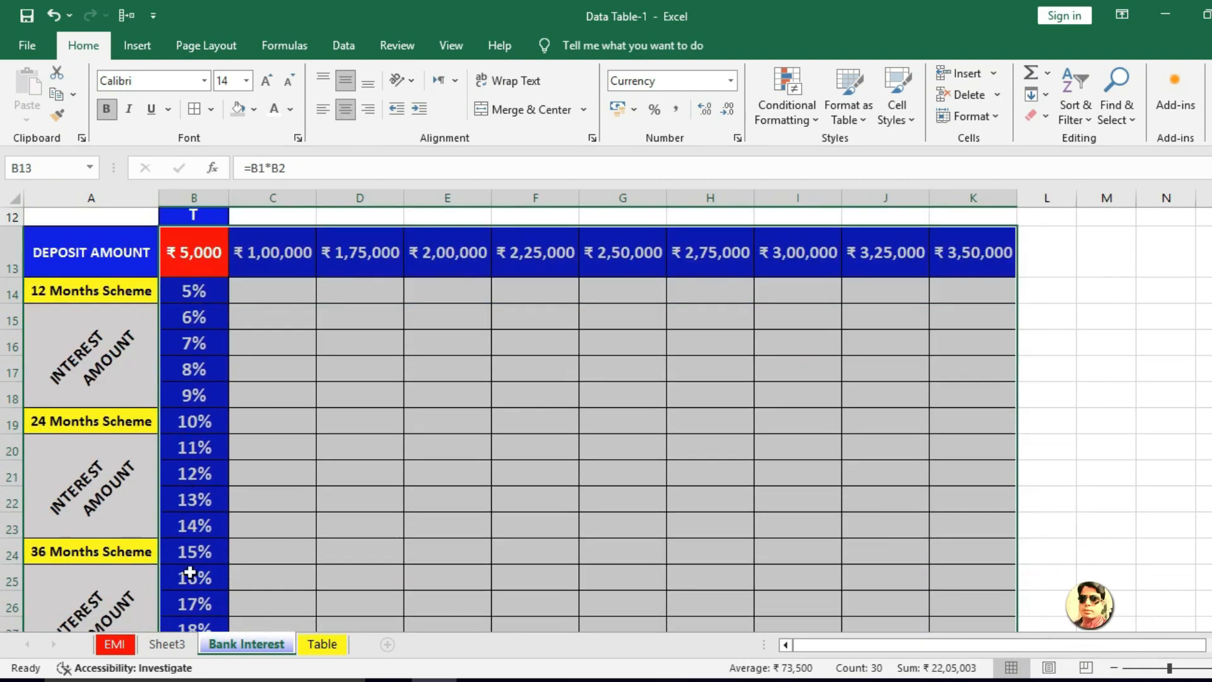
{"action": "scroll", "coordinate": [190, 530], "scroll_direction": "down", "scroll_amount": 4}
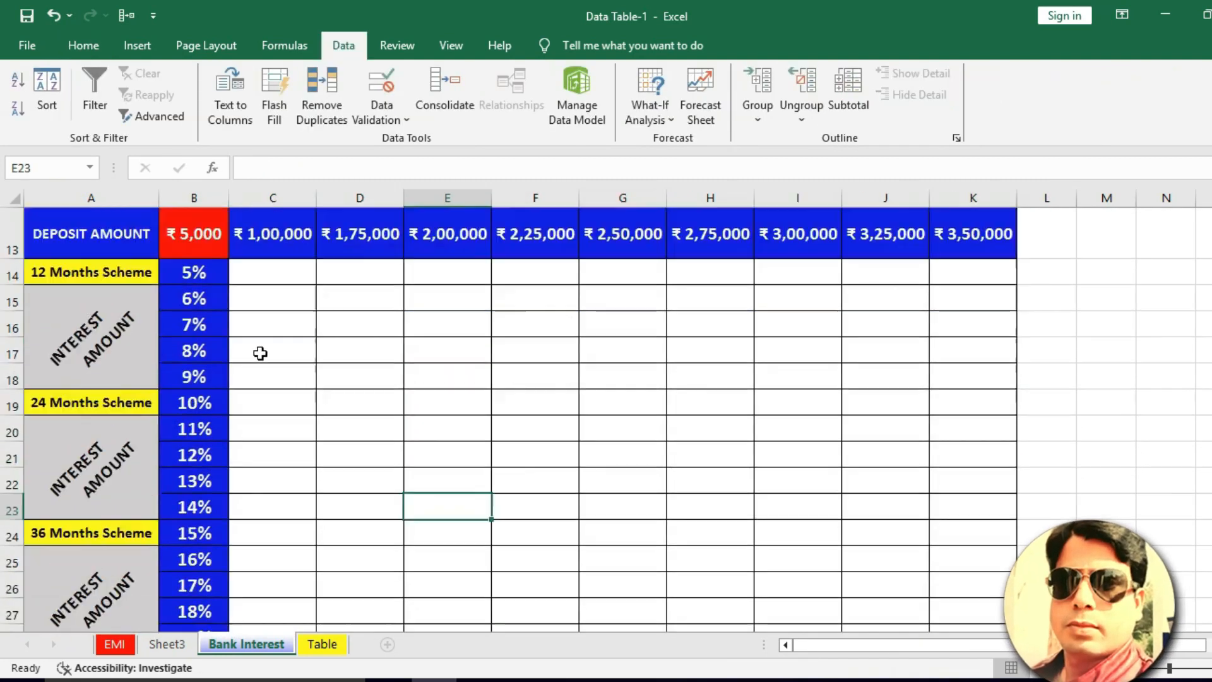
Step: Create a What-If data table over B13:K33 with row input cell $B$1 and column input cell $B$2
{"action": "scroll", "coordinate": [184, 344], "scroll_direction": "up", "scroll_amount": 2}
{"action": "left_click_drag", "start_coordinate": [190, 319], "coordinate": [993, 574]}
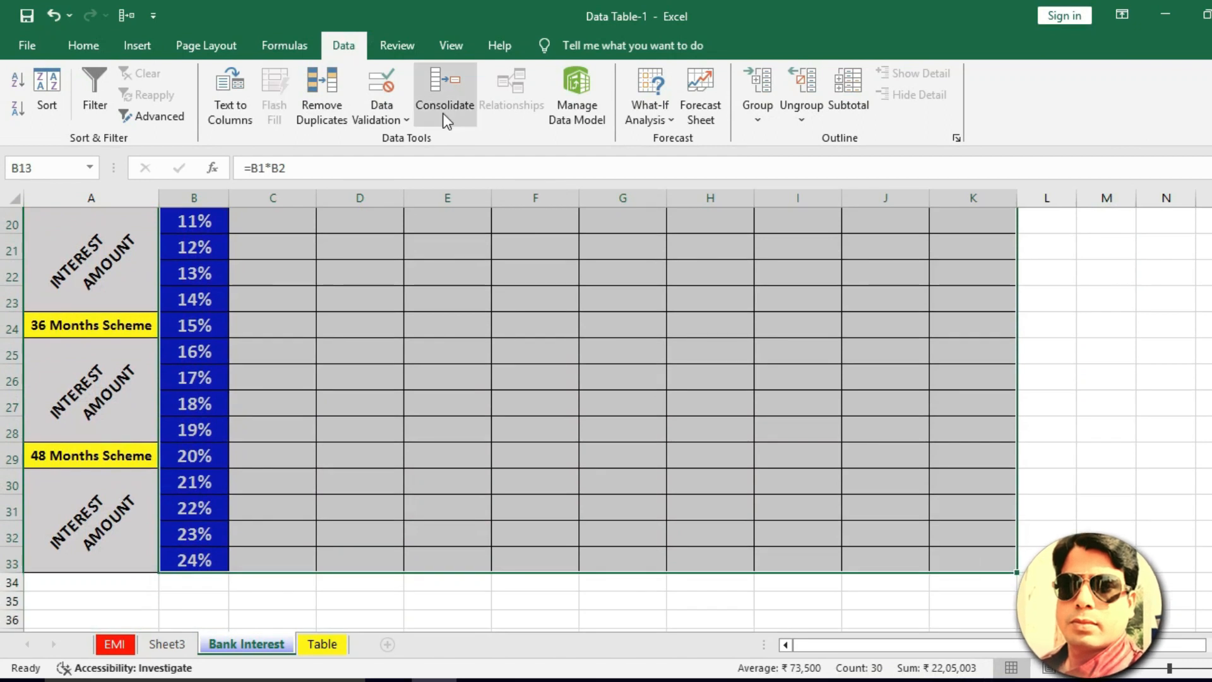
{"action": "left_click", "coordinate": [654, 107]}
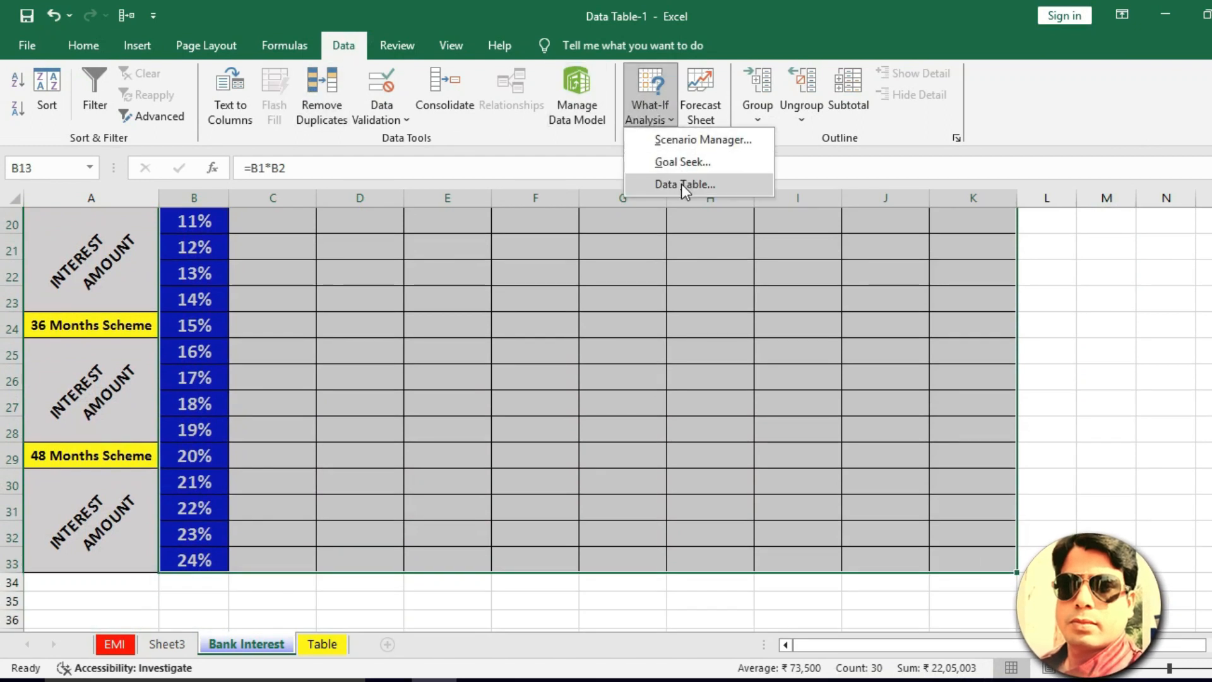
{"action": "left_click", "coordinate": [680, 183]}
{"action": "scroll", "coordinate": [328, 402], "scroll_direction": "up", "scroll_amount": 6}
{"action": "scroll", "coordinate": [564, 430], "scroll_direction": "up", "scroll_amount": 1}
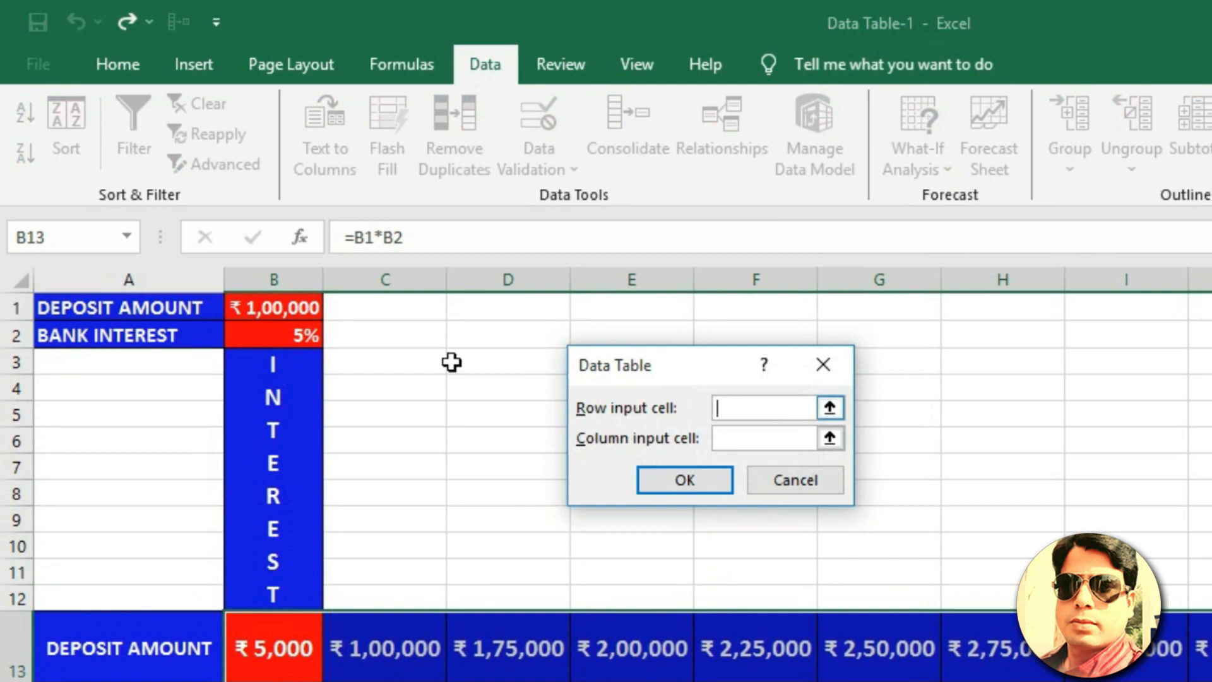
{"action": "left_click", "coordinate": [287, 309]}
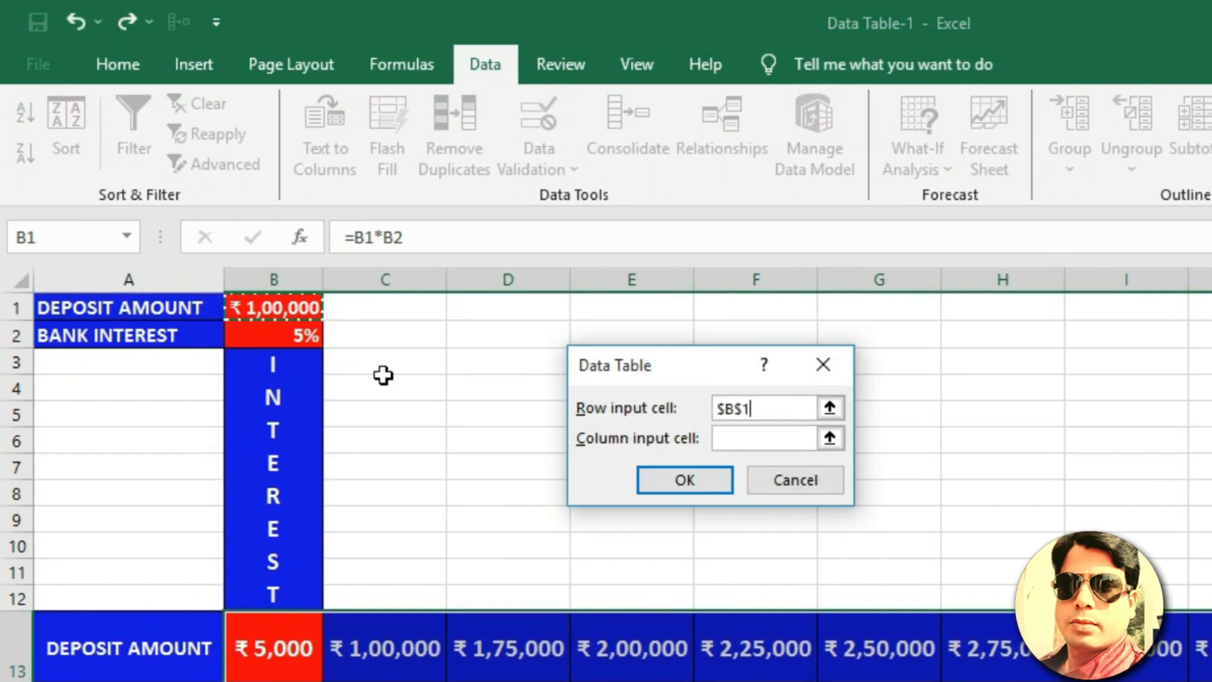
{"action": "left_click", "coordinate": [799, 437]}
{"action": "left_click", "coordinate": [278, 335]}
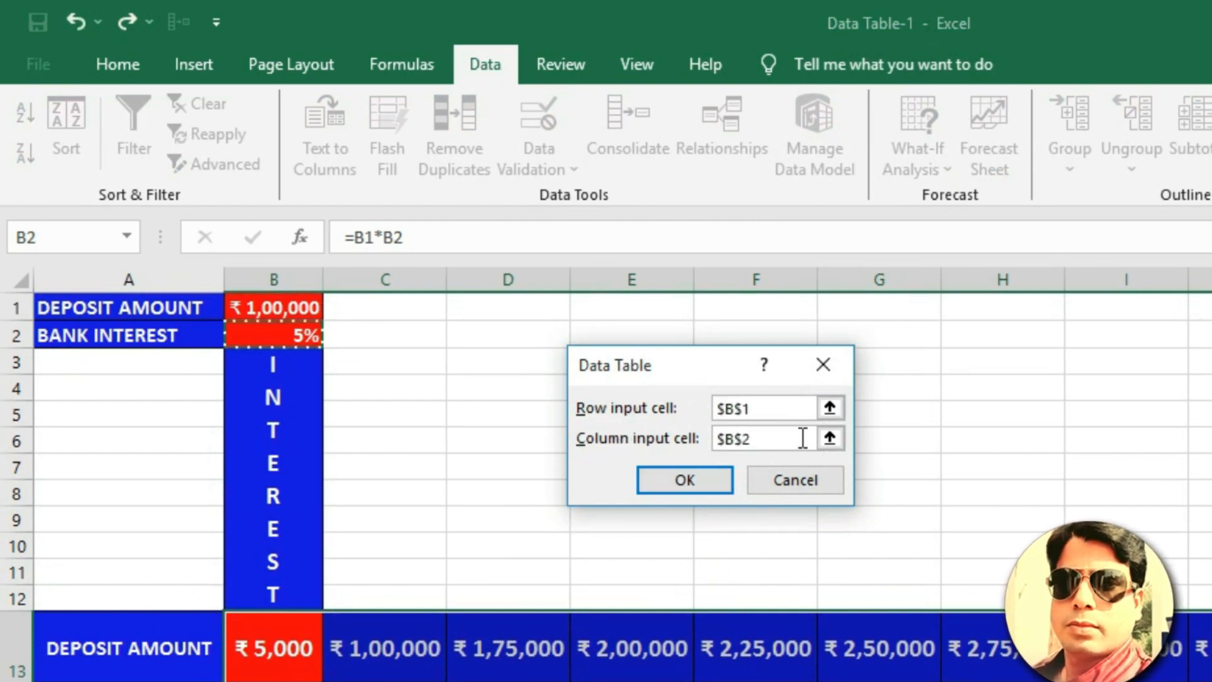
{"action": "left_click_drag", "start_coordinate": [801, 438], "coordinate": [719, 438]}
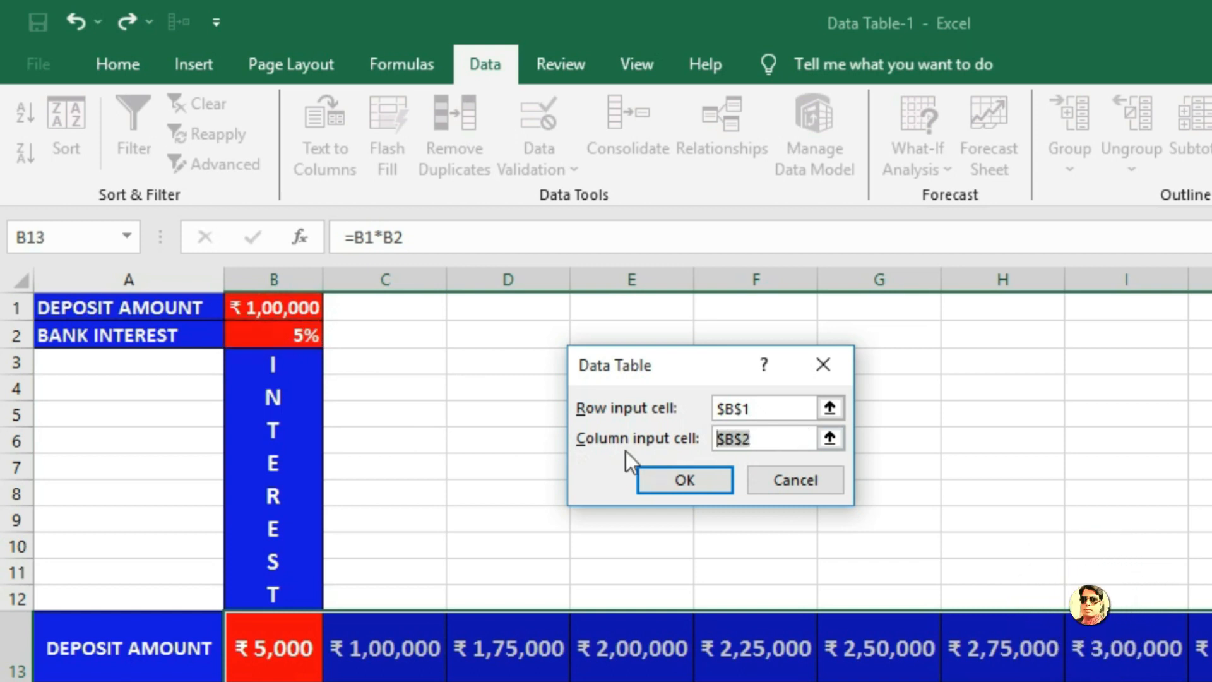
{"action": "left_click", "coordinate": [698, 484]}
Step: Remove the green color scale from the conditional formatting of table body C14:K33
{"action": "scroll", "coordinate": [495, 344], "scroll_direction": "down", "scroll_amount": 3}
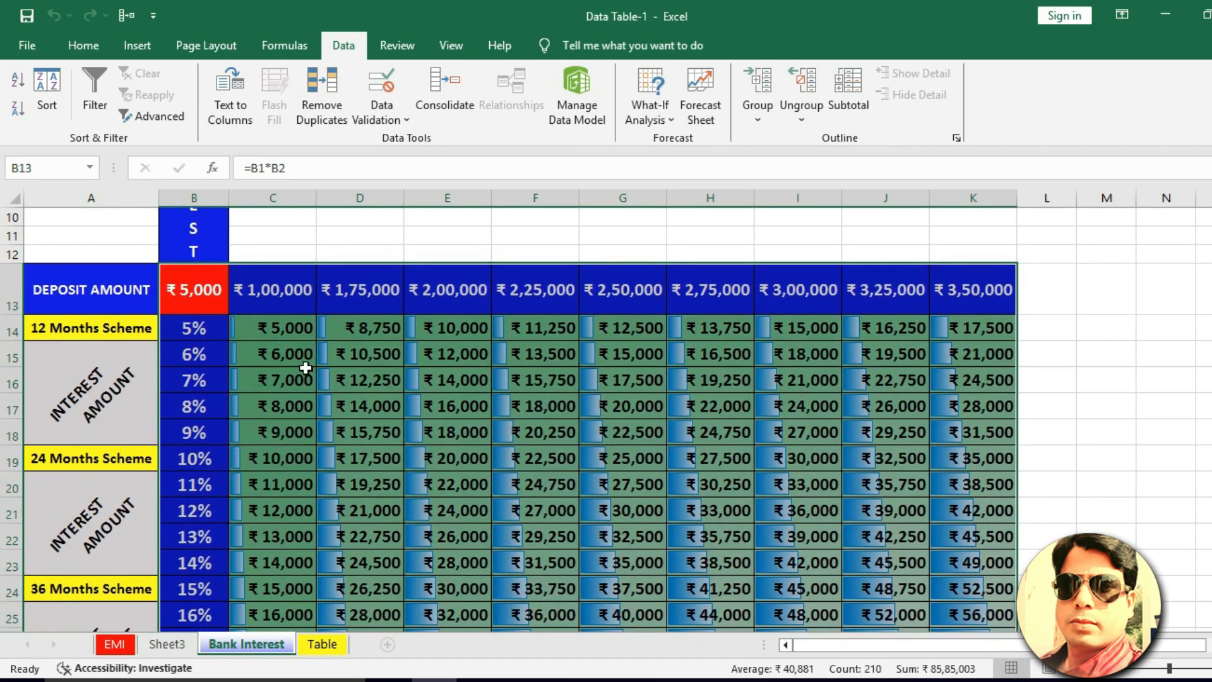
{"action": "scroll", "coordinate": [660, 453], "scroll_direction": "down", "scroll_amount": 3}
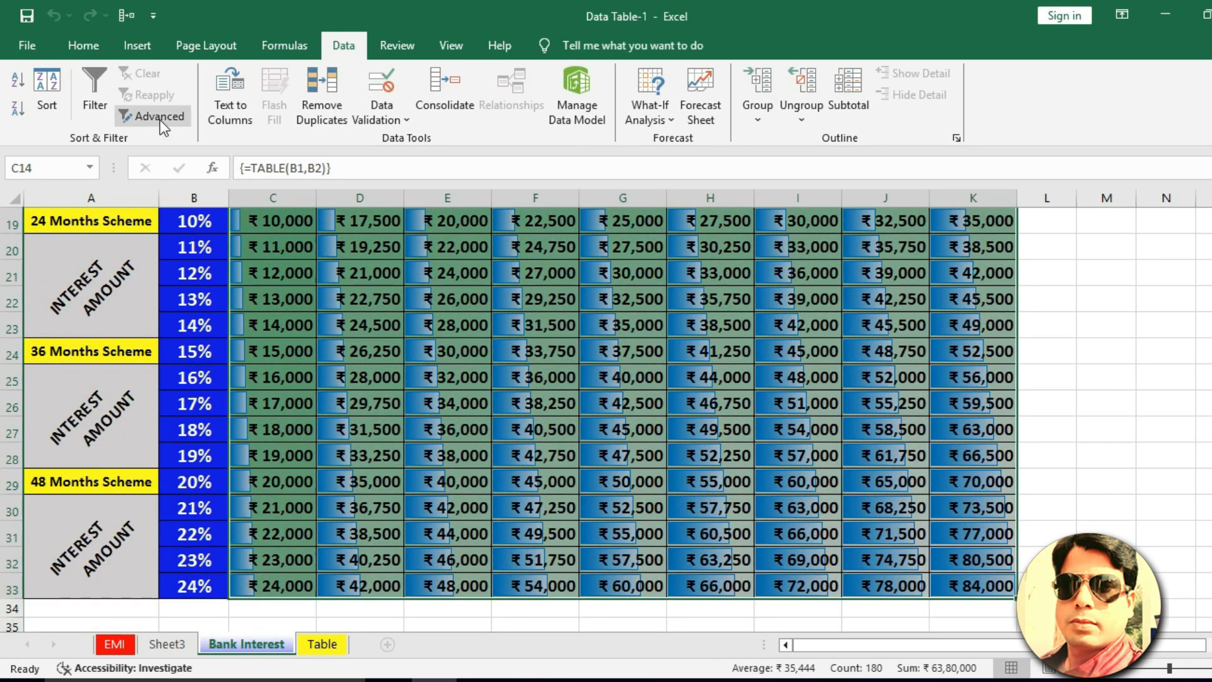
{"action": "left_click", "coordinate": [108, 48]}
{"action": "left_click", "coordinate": [797, 119]}
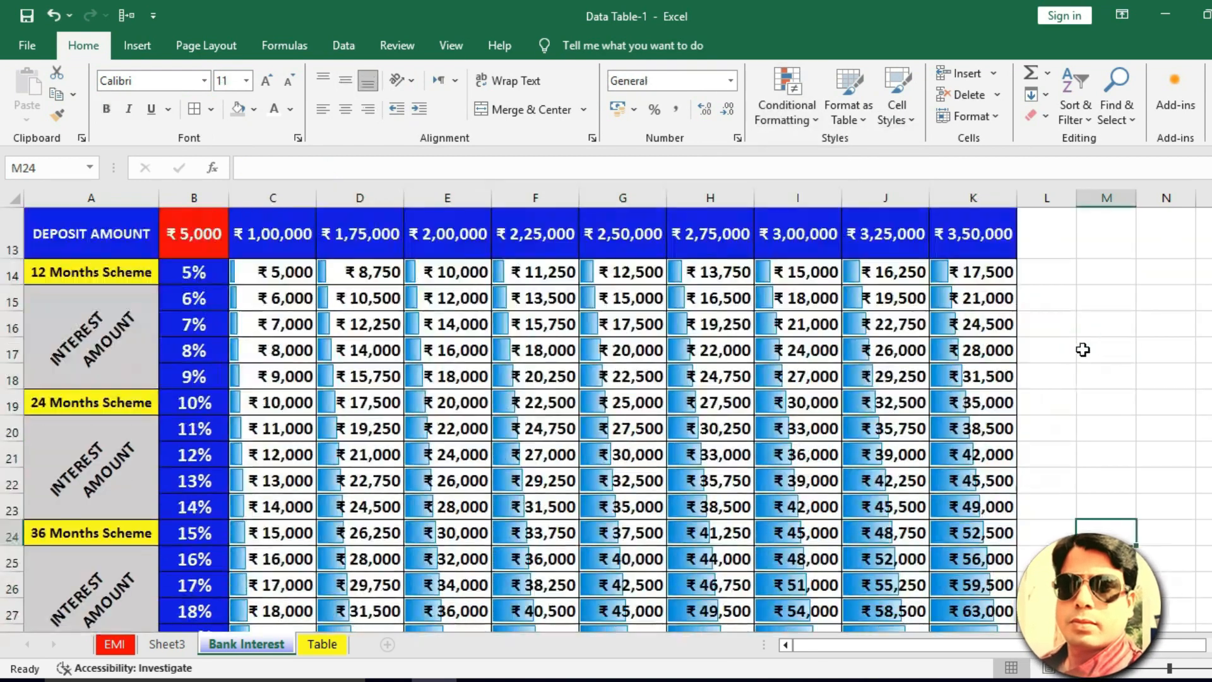
Step: Clear the interest rates beside the INTEREST AMOUNT blocks in column B, including B15:B18 and B20:B23, keeping one rate per scheme
{"action": "left_click_drag", "start_coordinate": [194, 297], "coordinate": [196, 377]}
{"action": "key", "text": "Delete"}
{"action": "left_click_drag", "start_coordinate": [196, 429], "coordinate": [201, 509]}
{"action": "key", "text": "Delete"}
{"action": "scroll", "coordinate": [201, 479], "scroll_direction": "down", "scroll_amount": 3}
{"action": "left_click_drag", "start_coordinate": [198, 297], "coordinate": [197, 378]}
{"action": "key", "text": "Delete"}
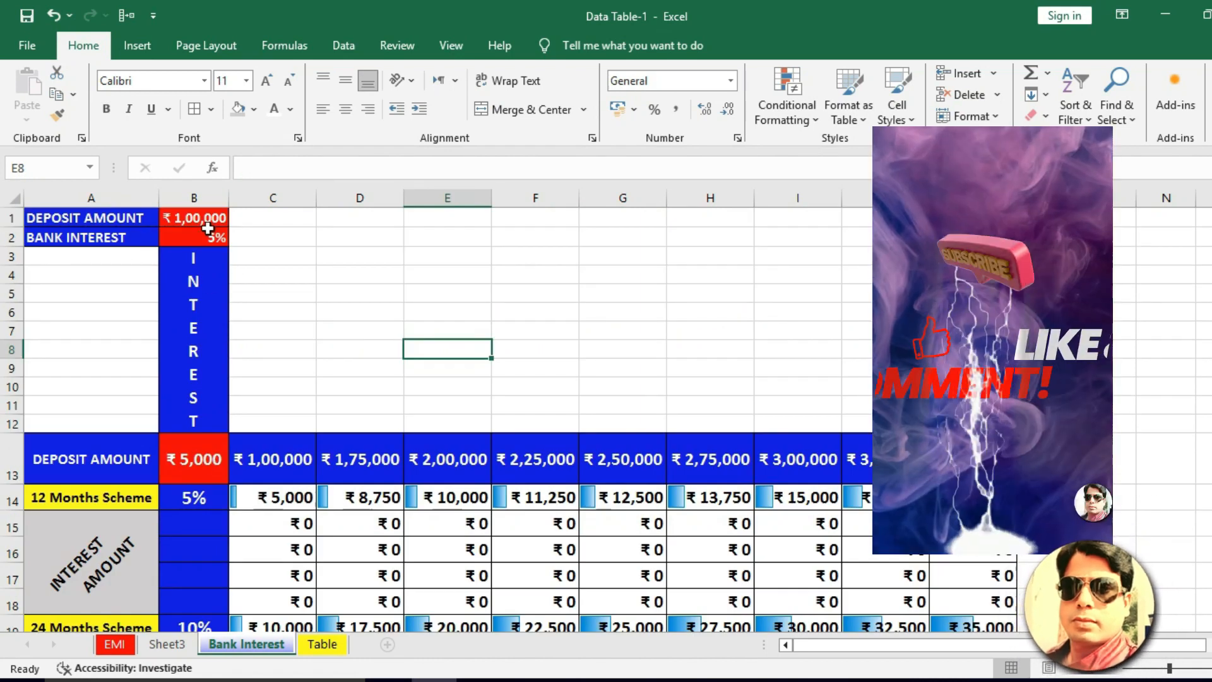
Step: Examine the 12 Months Scheme interest amounts at 5% for the ₹ 1,00,000 and ₹ 1,75,000 deposits
{"action": "left_click", "coordinate": [195, 218]}
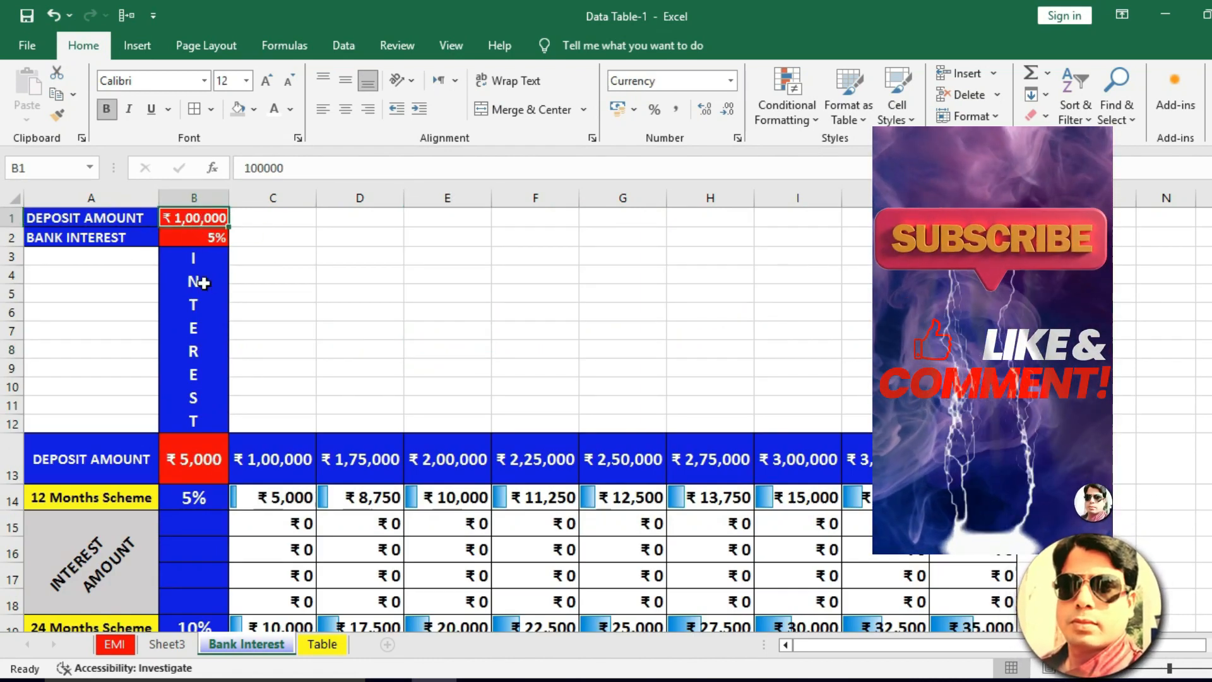
{"action": "scroll", "coordinate": [216, 446], "scroll_direction": "down", "scroll_amount": 3}
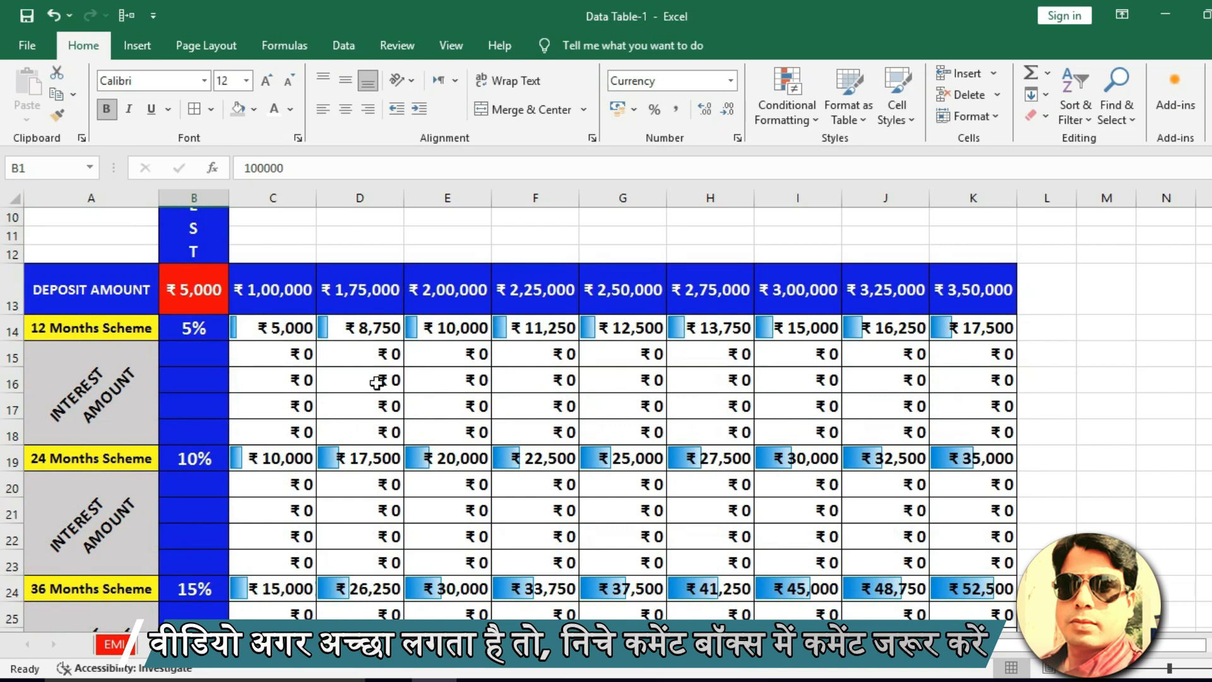
{"action": "left_click", "coordinate": [56, 335]}
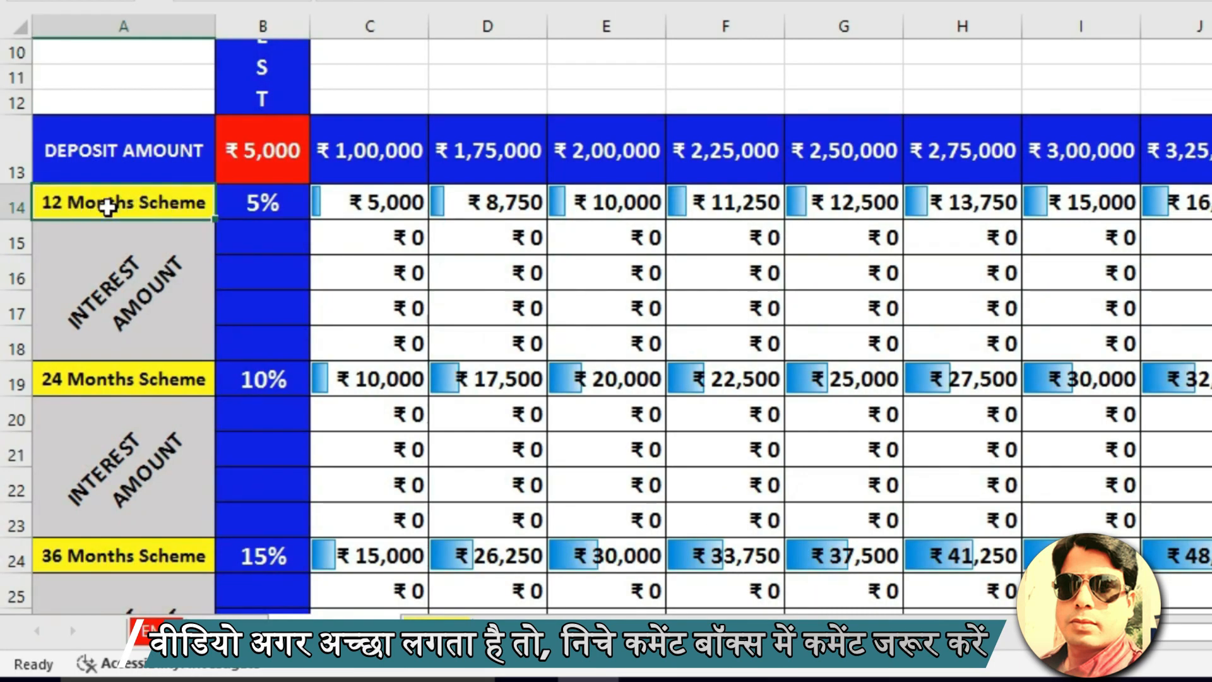
{"action": "left_click", "coordinate": [280, 207]}
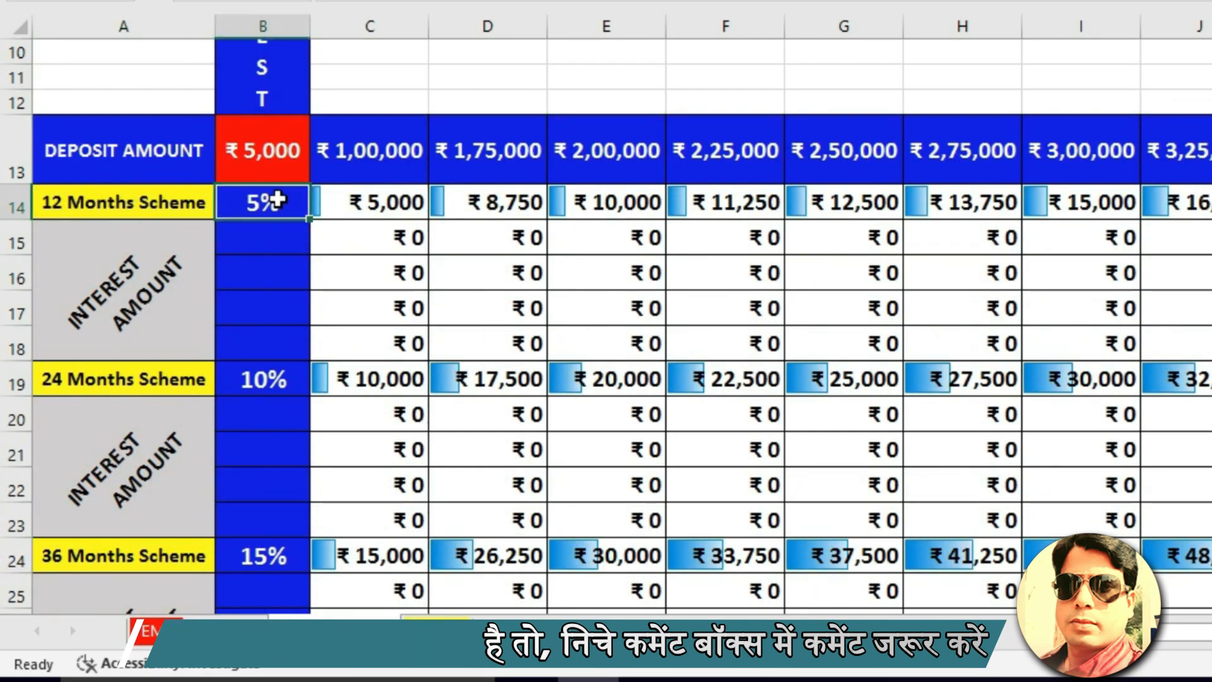
{"action": "left_click", "coordinate": [354, 162]}
{"action": "left_click", "coordinate": [383, 203]}
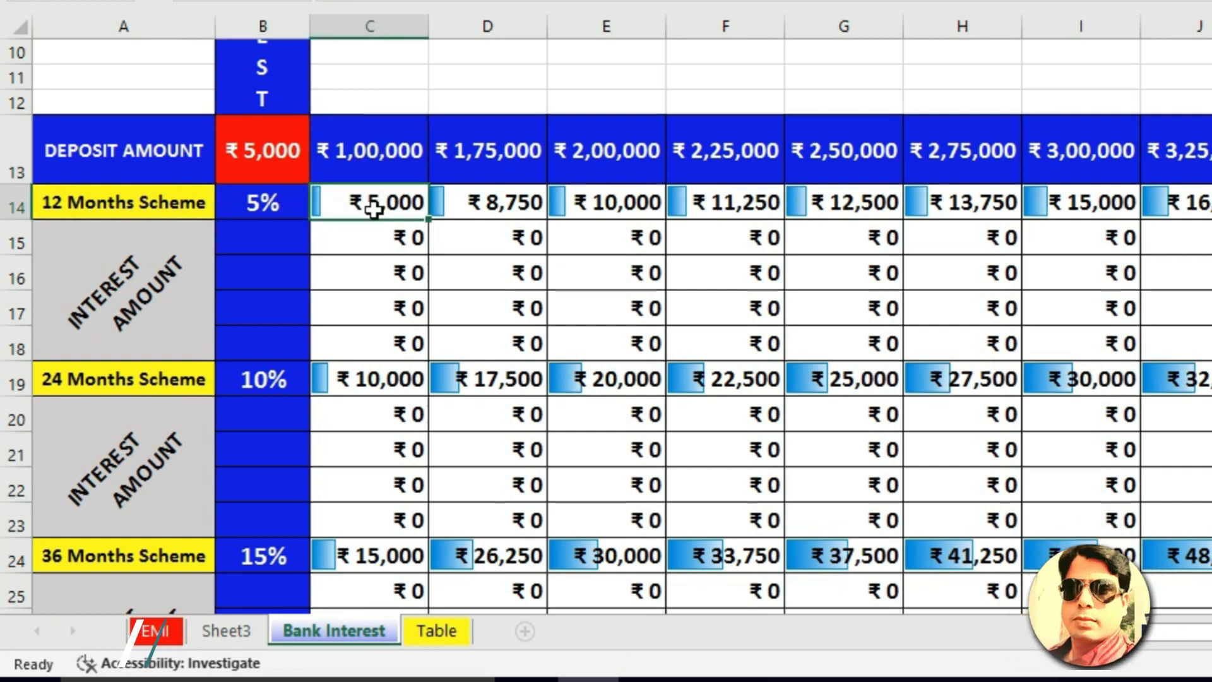
{"action": "left_click", "coordinate": [72, 199]}
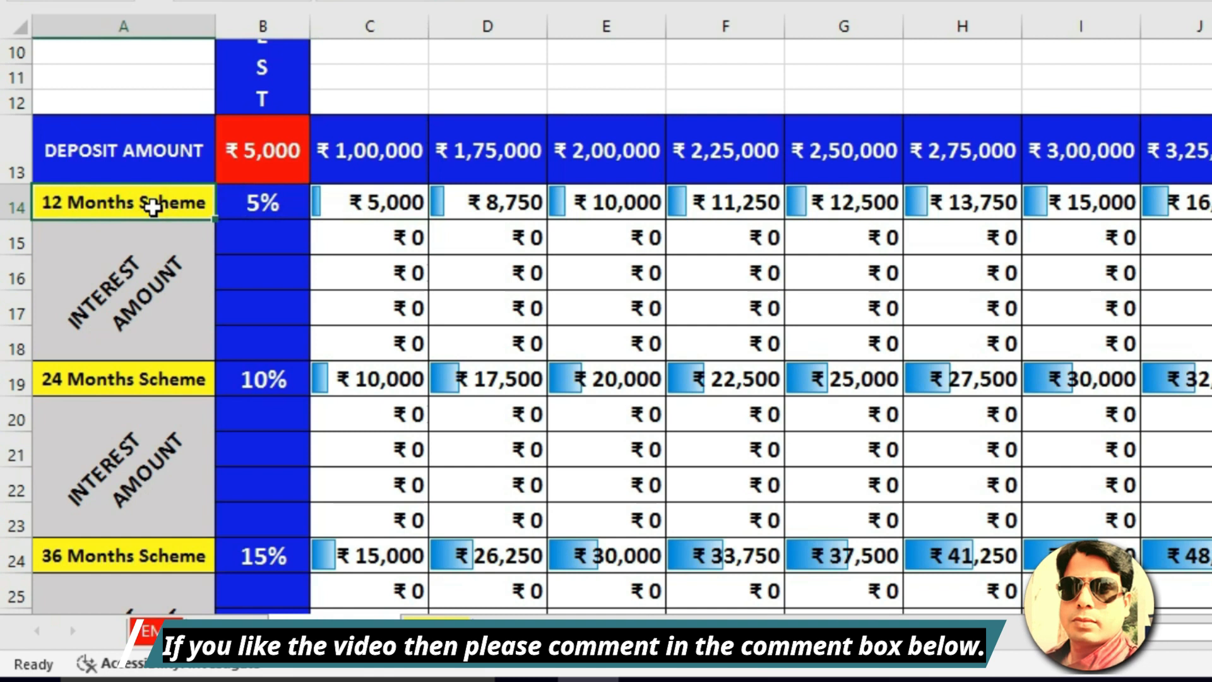
{"action": "left_click", "coordinate": [481, 158]}
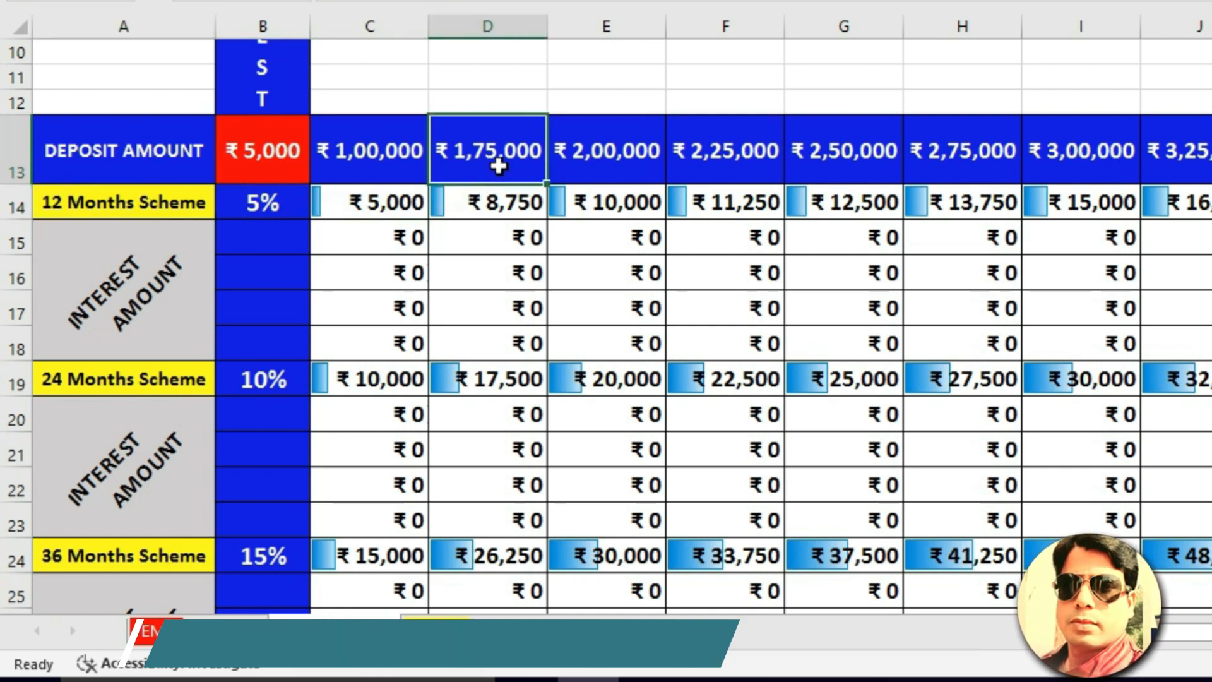
{"action": "left_click", "coordinate": [494, 207]}
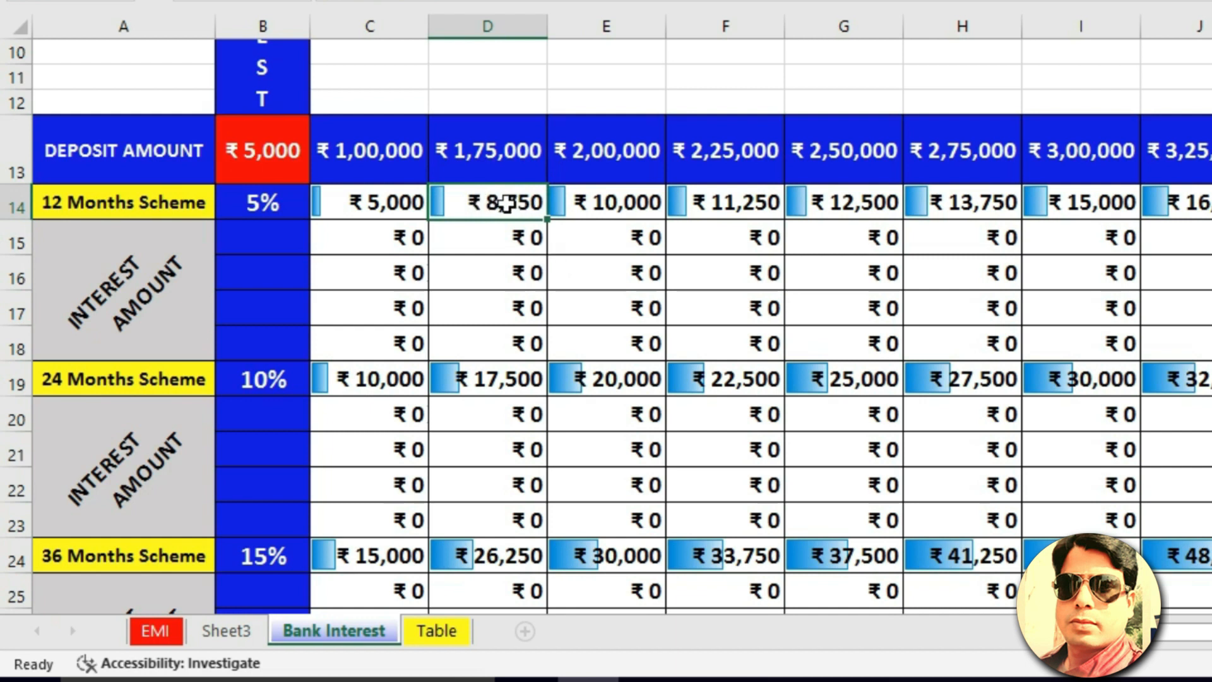
Step: Examine the 12 Months Scheme interest amounts for the ₹ 2,00,000, ₹ 2,25,000 and ₹ 2,50,000 deposits
{"action": "left_click", "coordinate": [600, 157]}
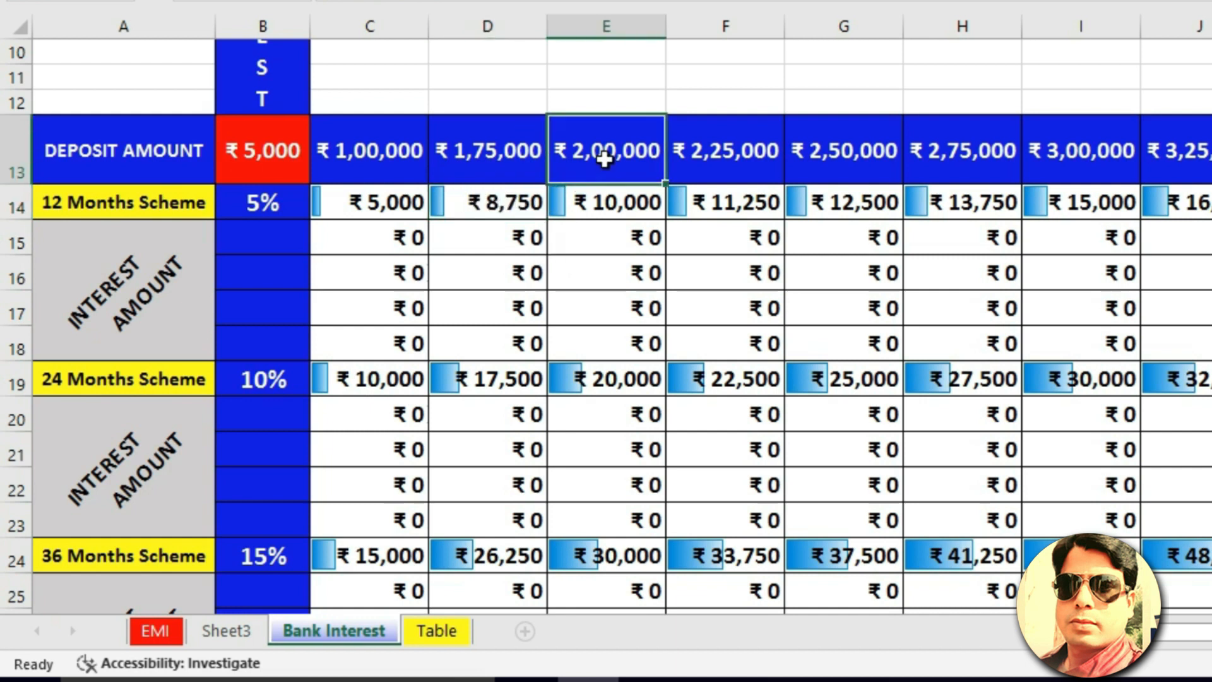
{"action": "left_click", "coordinate": [736, 165]}
{"action": "left_click", "coordinate": [726, 197]}
{"action": "left_click", "coordinate": [834, 168]}
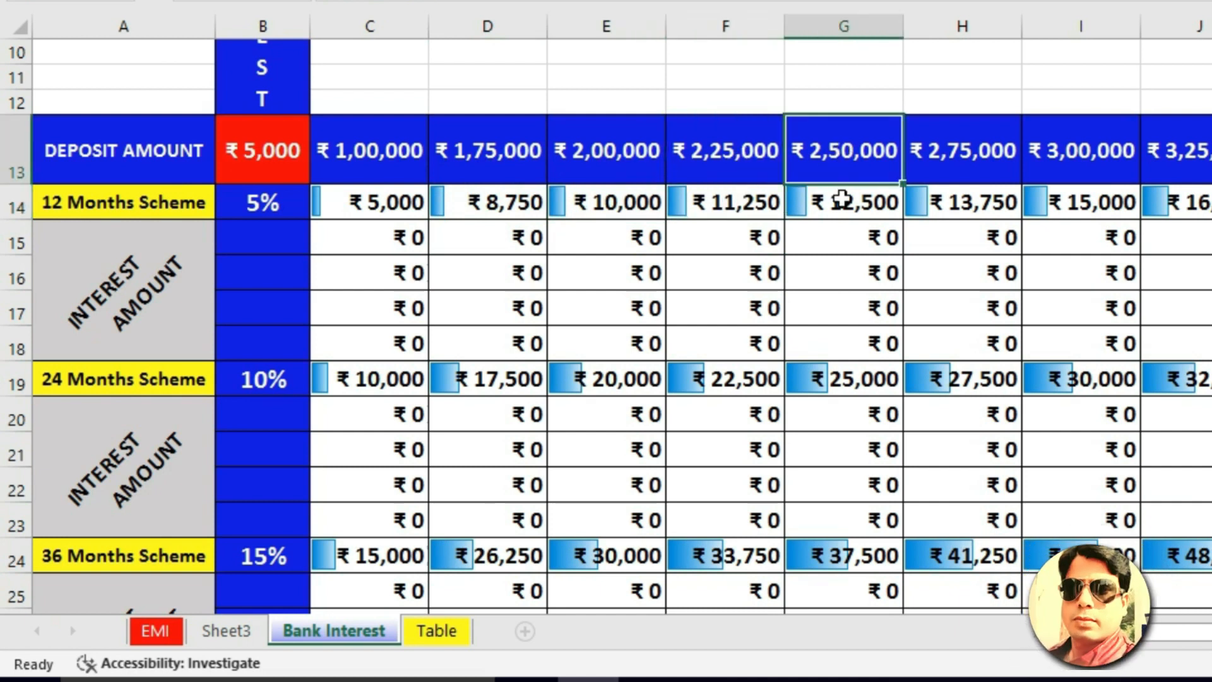
{"action": "left_click", "coordinate": [842, 196]}
Step: Examine the rates and ₹ 1,00,000 deposit interest amounts for the 24, 36 and 48 Months Schemes
{"action": "left_click", "coordinate": [109, 388]}
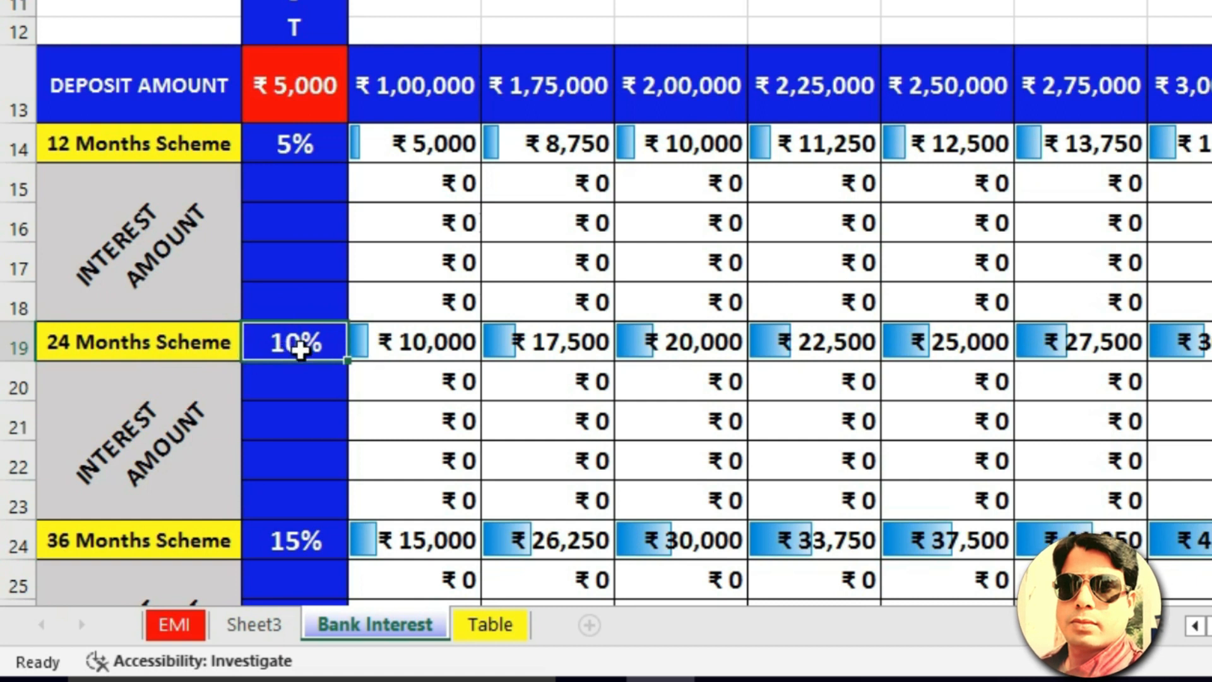
{"action": "left_click", "coordinate": [436, 348]}
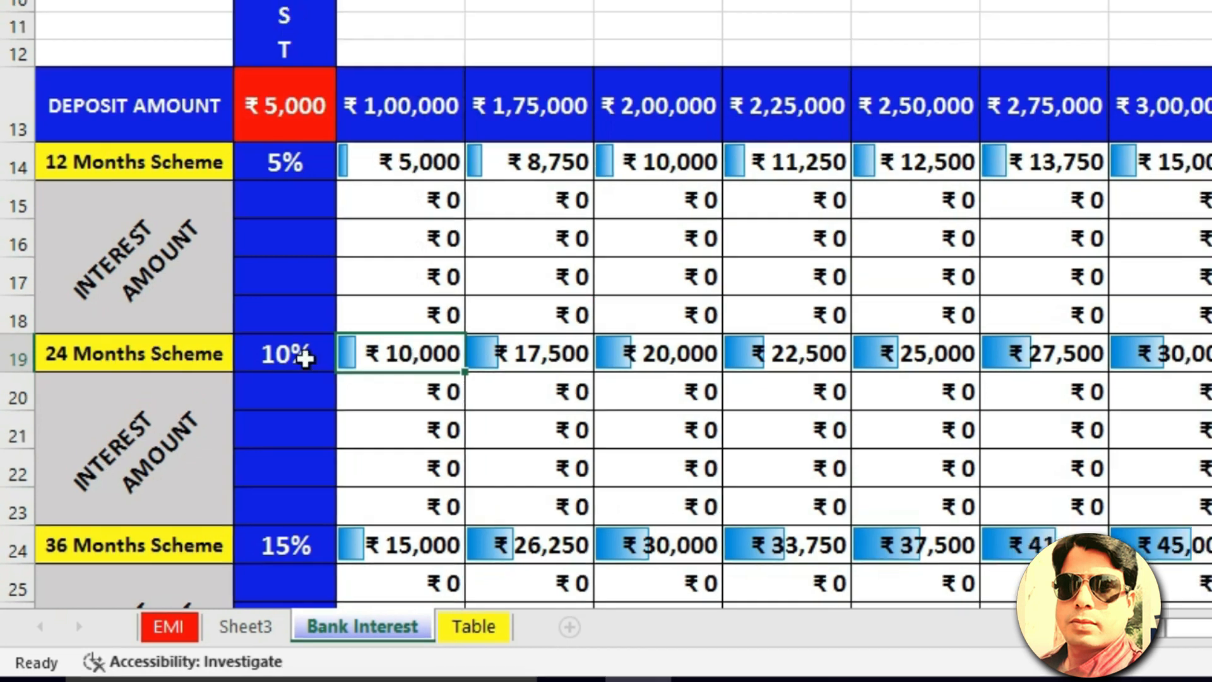
{"action": "scroll", "coordinate": [103, 541], "scroll_direction": "down", "scroll_amount": 2}
{"action": "left_click", "coordinate": [68, 315]}
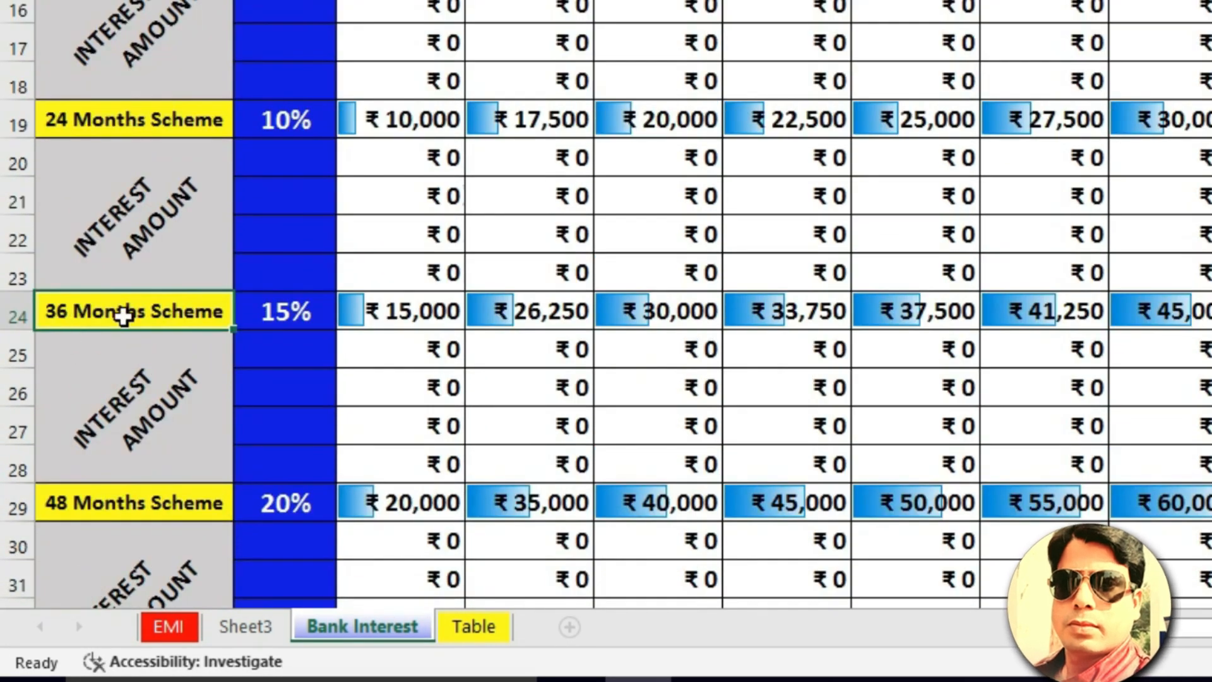
{"action": "left_click", "coordinate": [305, 315]}
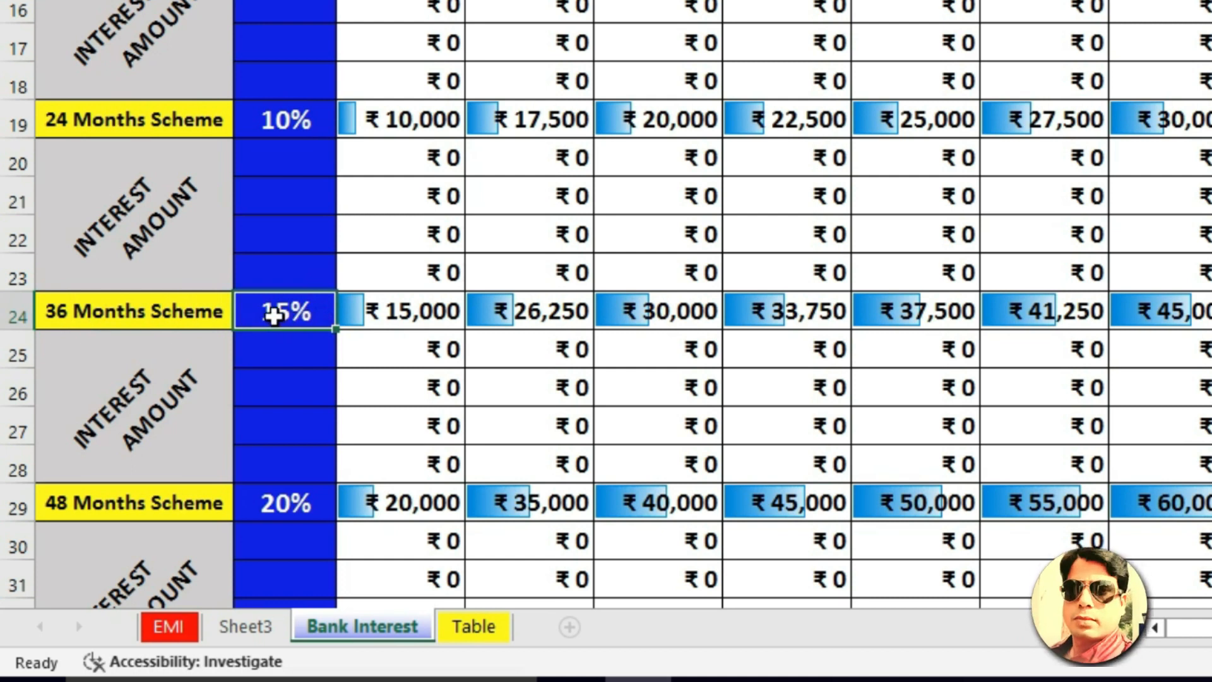
{"action": "left_click", "coordinate": [394, 313]}
{"action": "scroll", "coordinate": [400, 340], "scroll_direction": "up", "scroll_amount": 5}
{"action": "scroll", "coordinate": [404, 369], "scroll_direction": "down", "scroll_amount": 5}
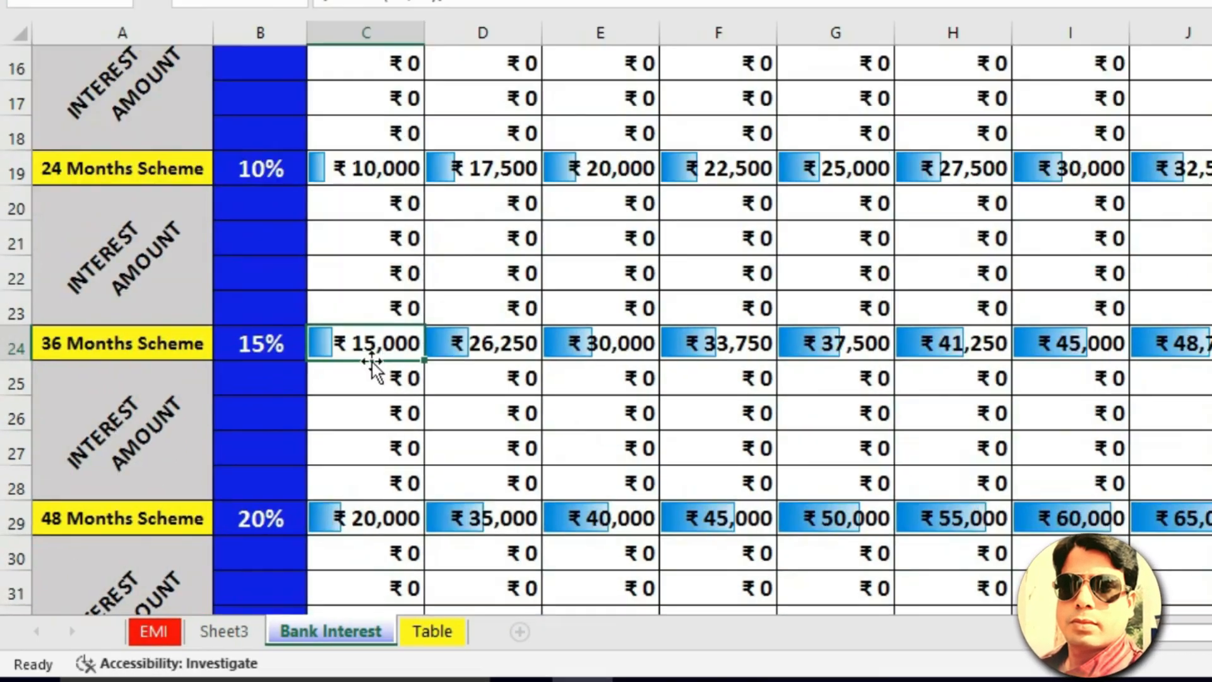
{"action": "scroll", "coordinate": [113, 551], "scroll_direction": "down", "scroll_amount": 1}
{"action": "left_click", "coordinate": [67, 418]}
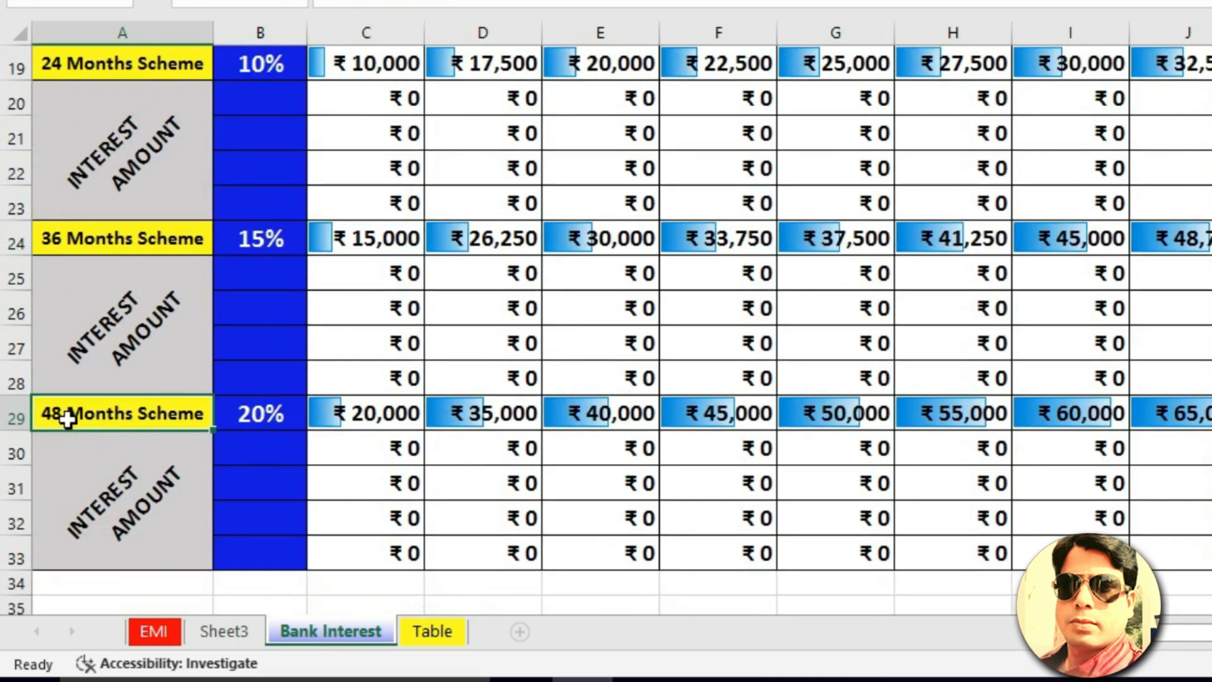
{"action": "left_click", "coordinate": [265, 422]}
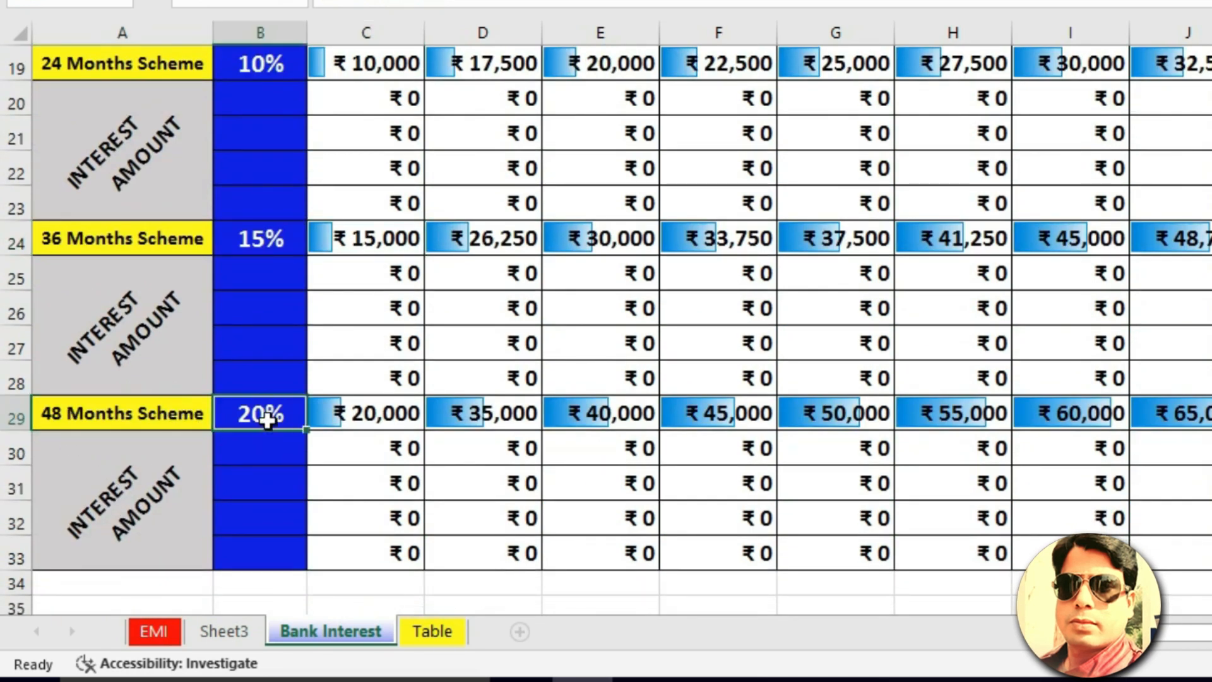
{"action": "left_click", "coordinate": [355, 417]}
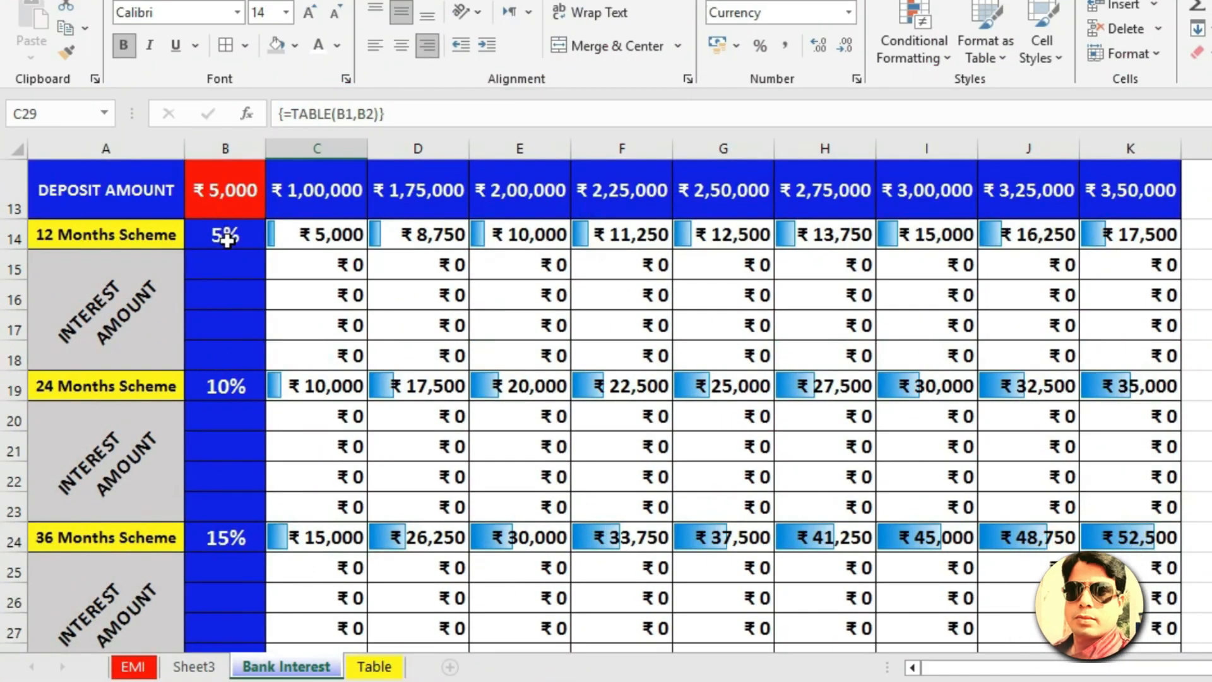
Step: Compare the interest amounts of all four schemes across the full range of deposit amounts
{"action": "scroll", "coordinate": [232, 546], "scroll_direction": "down", "scroll_amount": 2}
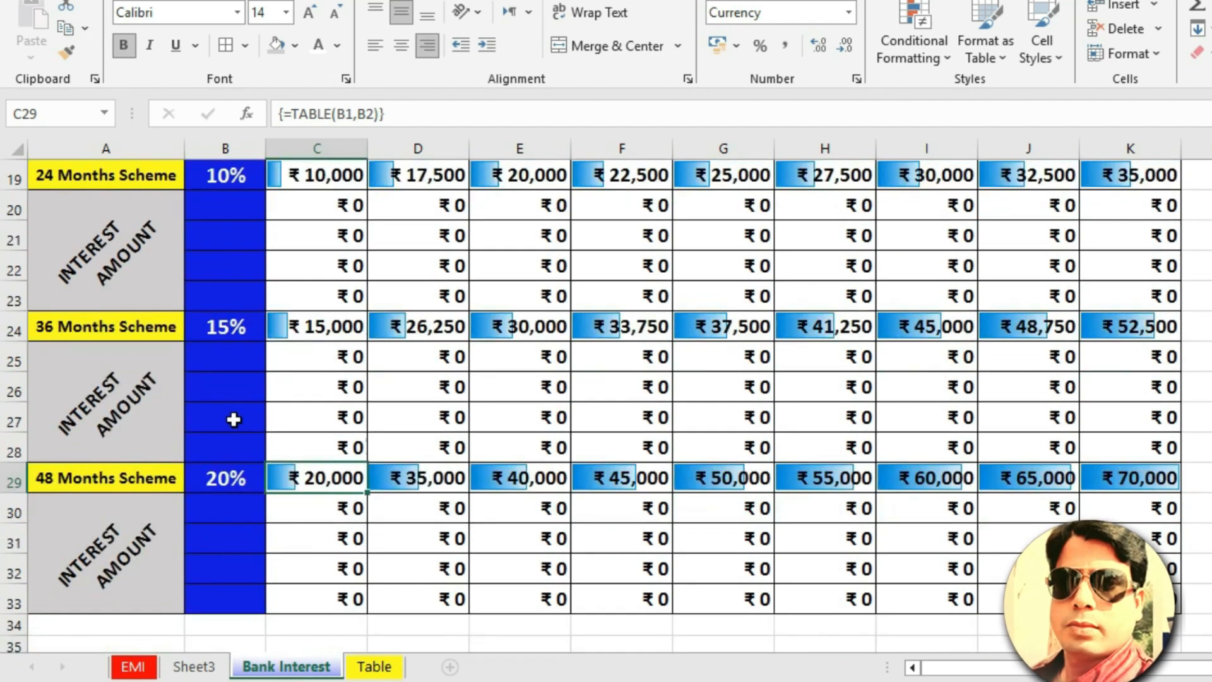
{"action": "scroll", "coordinate": [233, 436], "scroll_direction": "up", "scroll_amount": 4}
{"action": "scroll", "coordinate": [231, 451], "scroll_direction": "down", "scroll_amount": 2}
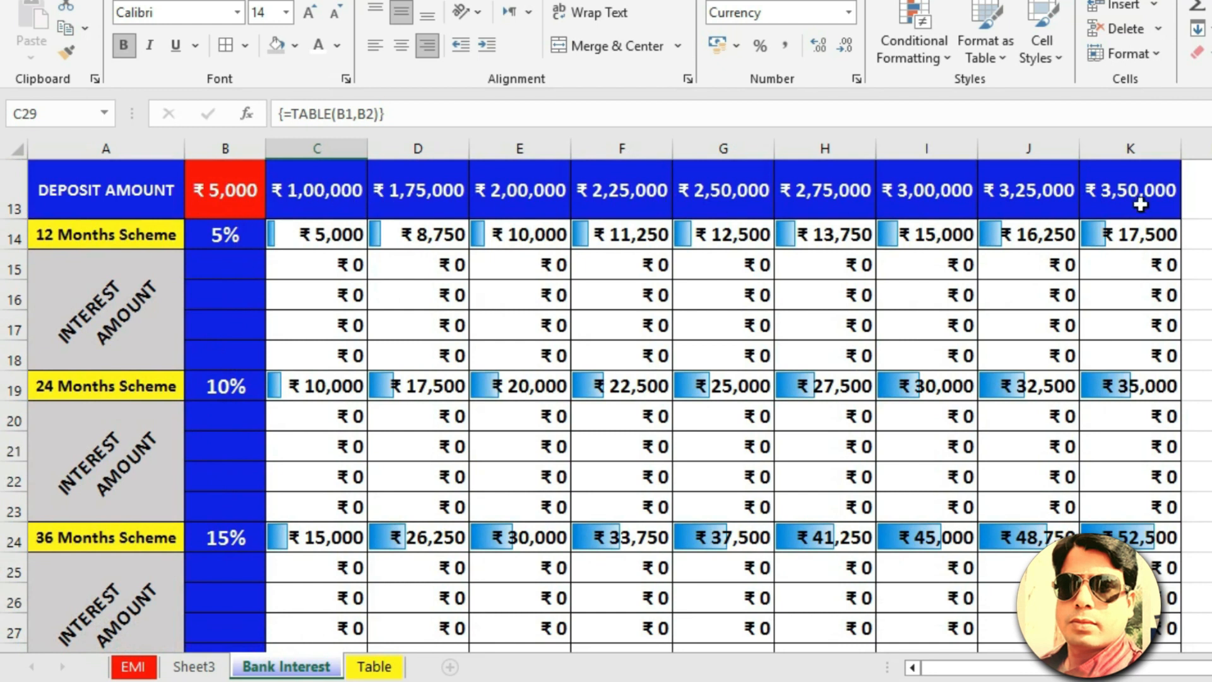
{"action": "scroll", "coordinate": [738, 351], "scroll_direction": "down", "scroll_amount": 2}
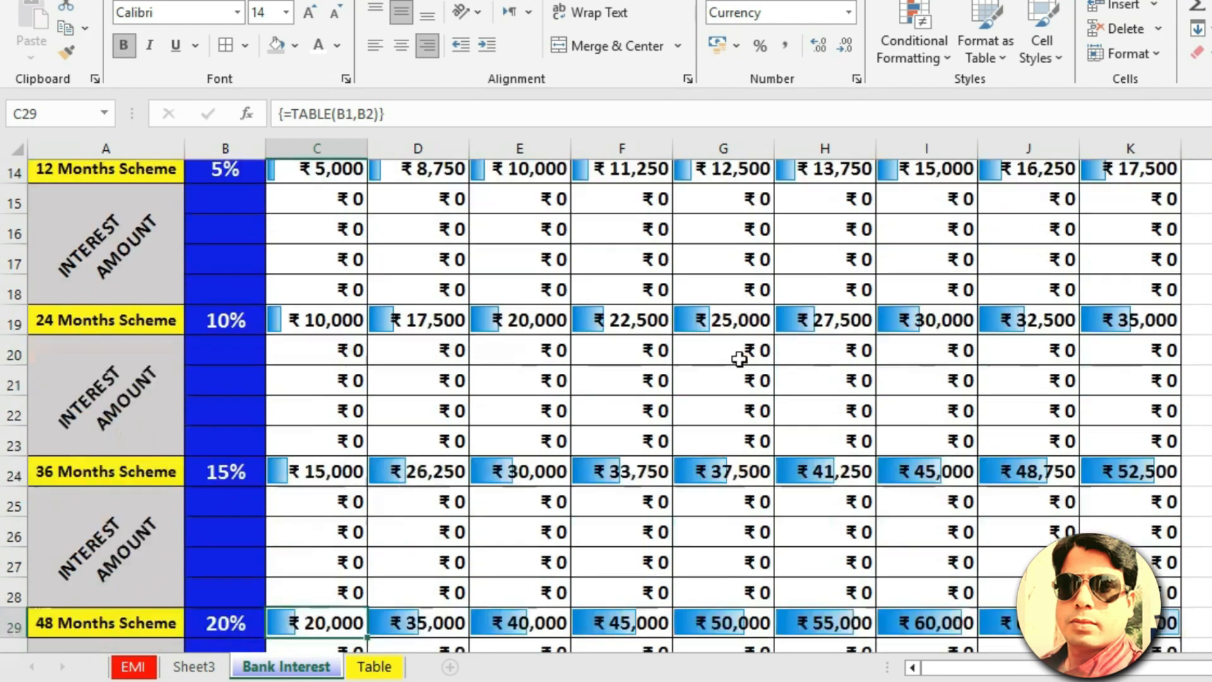
{"action": "scroll", "coordinate": [388, 331], "scroll_direction": "up", "scroll_amount": 5}
{"action": "scroll", "coordinate": [701, 525], "scroll_direction": "down", "scroll_amount": 2}
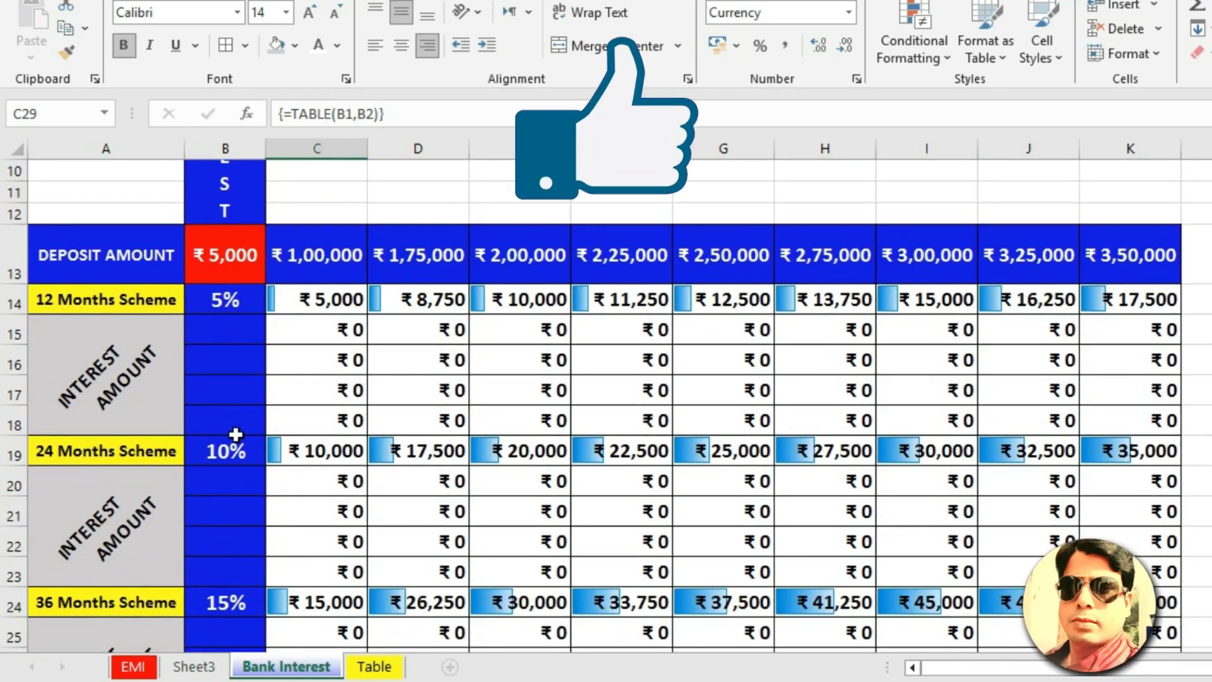
{"action": "scroll", "coordinate": [235, 435], "scroll_direction": "down", "scroll_amount": 3}
Step: Fill the empty range C1:K12 above the deposit amounts with light blue-gray
{"action": "scroll", "coordinate": [457, 463], "scroll_direction": "up", "scroll_amount": 6}
{"action": "left_click_drag", "start_coordinate": [278, 220], "coordinate": [919, 376]}
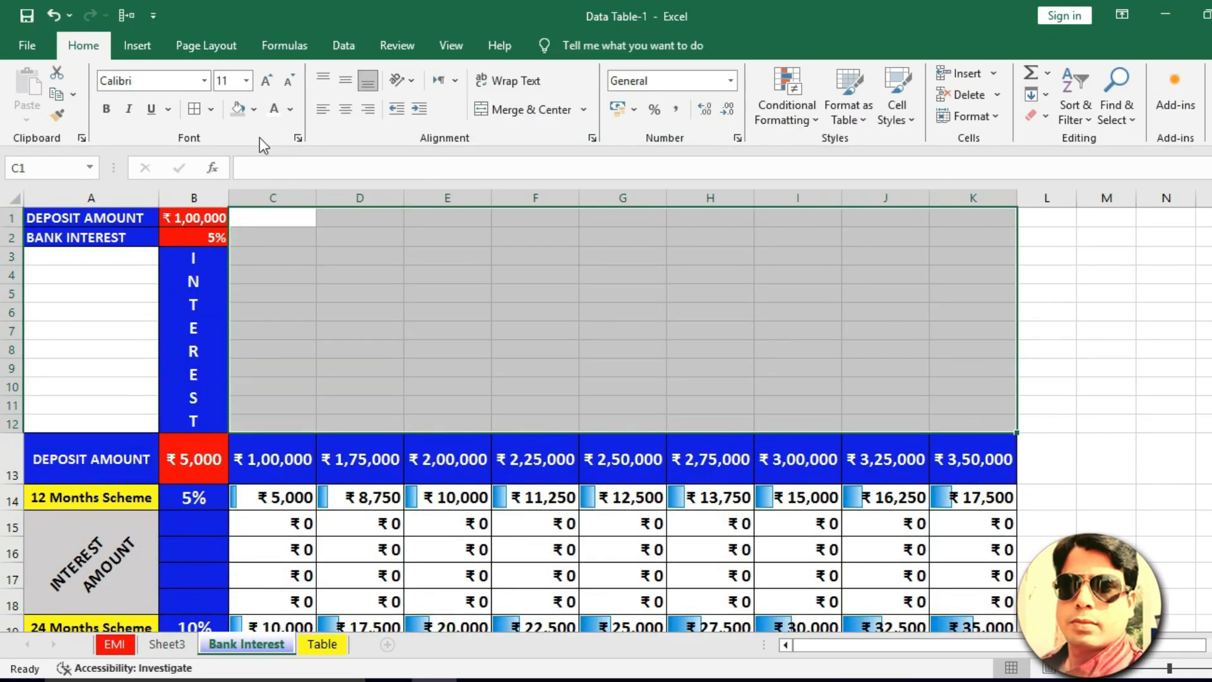
{"action": "left_click", "coordinate": [256, 108]}
{"action": "left_click", "coordinate": [283, 168]}
{"action": "left_click_drag", "start_coordinate": [284, 215], "coordinate": [1005, 431]}
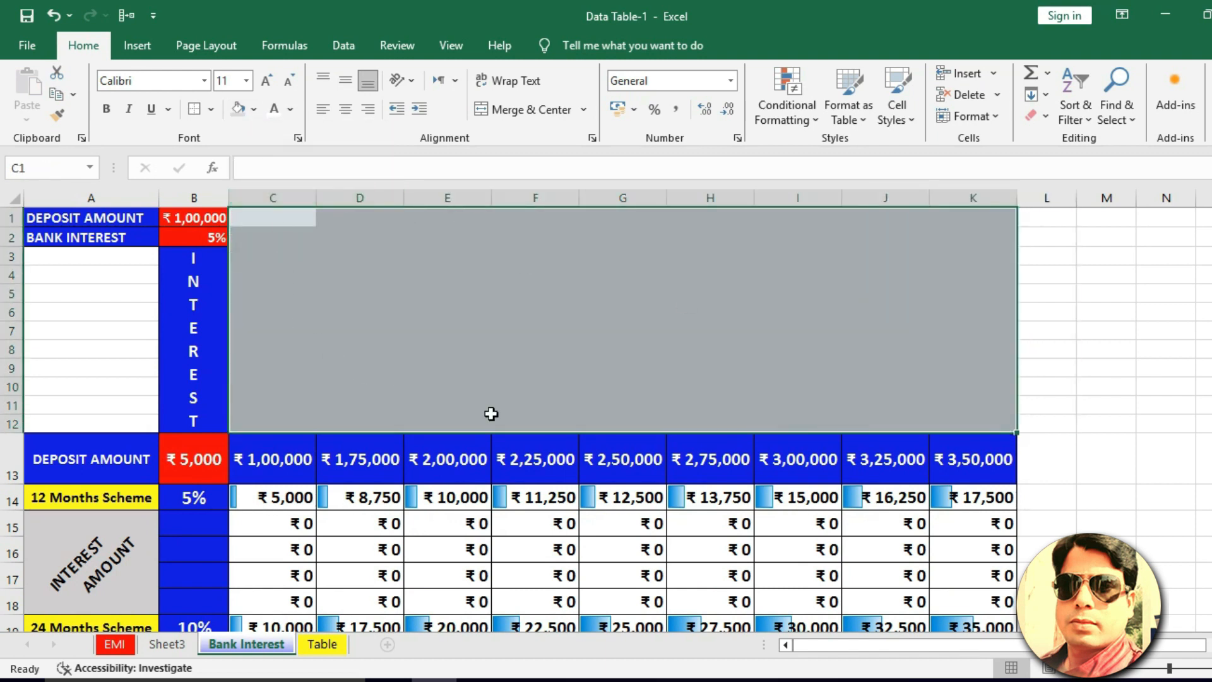
Step: Merge and center cells D4:I8 and fill the merged block with red
{"action": "left_click_drag", "start_coordinate": [374, 267], "coordinate": [787, 338]}
{"action": "left_click_drag", "start_coordinate": [360, 274], "coordinate": [768, 328]}
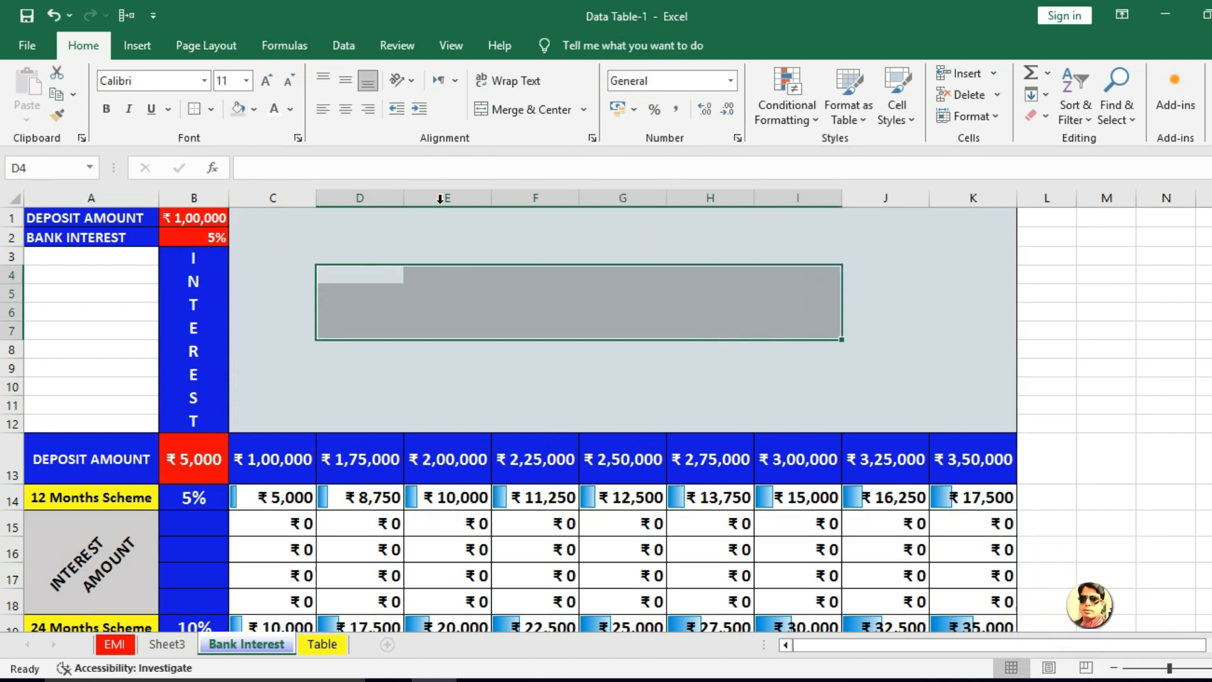
{"action": "key", "text": "shift+Down"}
{"action": "left_click", "coordinate": [493, 110]}
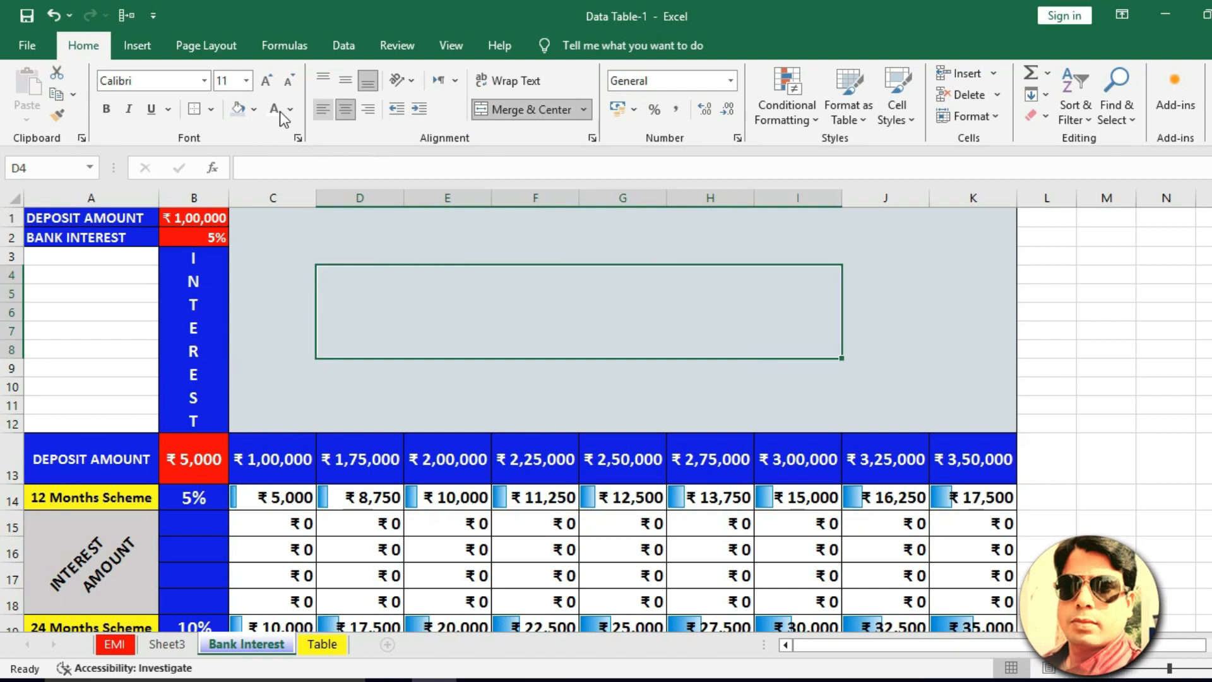
{"action": "left_click", "coordinate": [255, 111]}
{"action": "left_click", "coordinate": [253, 254]}
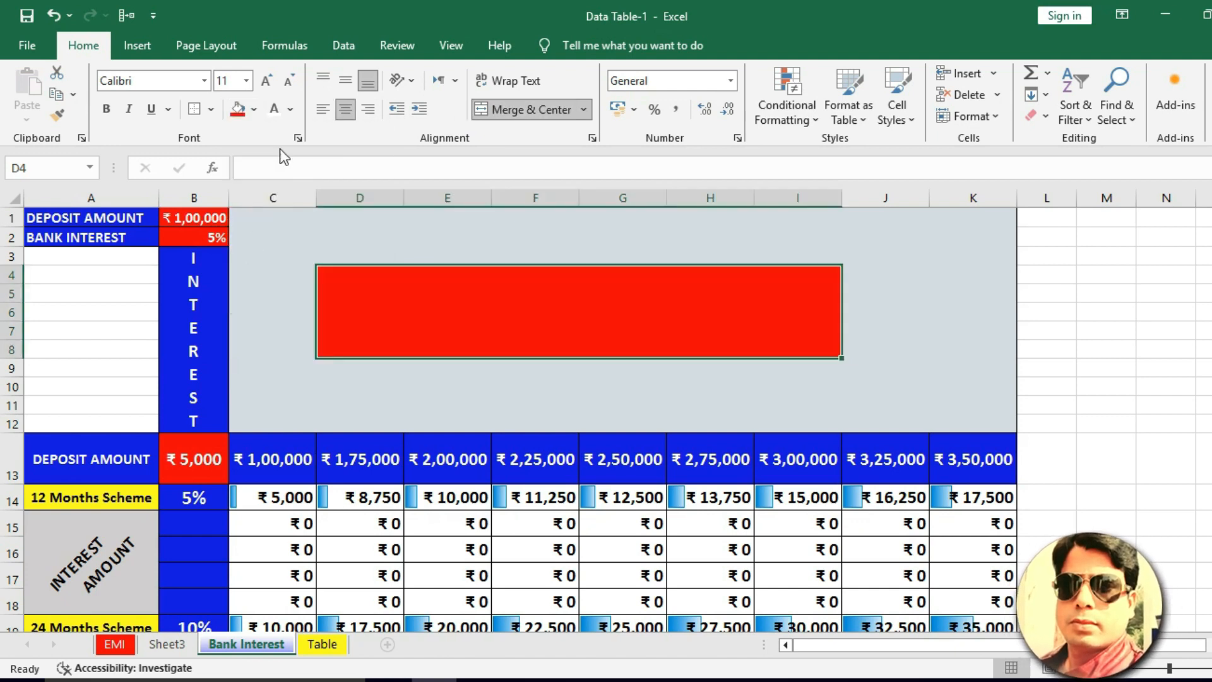
Step: Enter the title YX BANK in the red merged block, enlarge its font and make it bold
{"action": "type", "text": "B"}
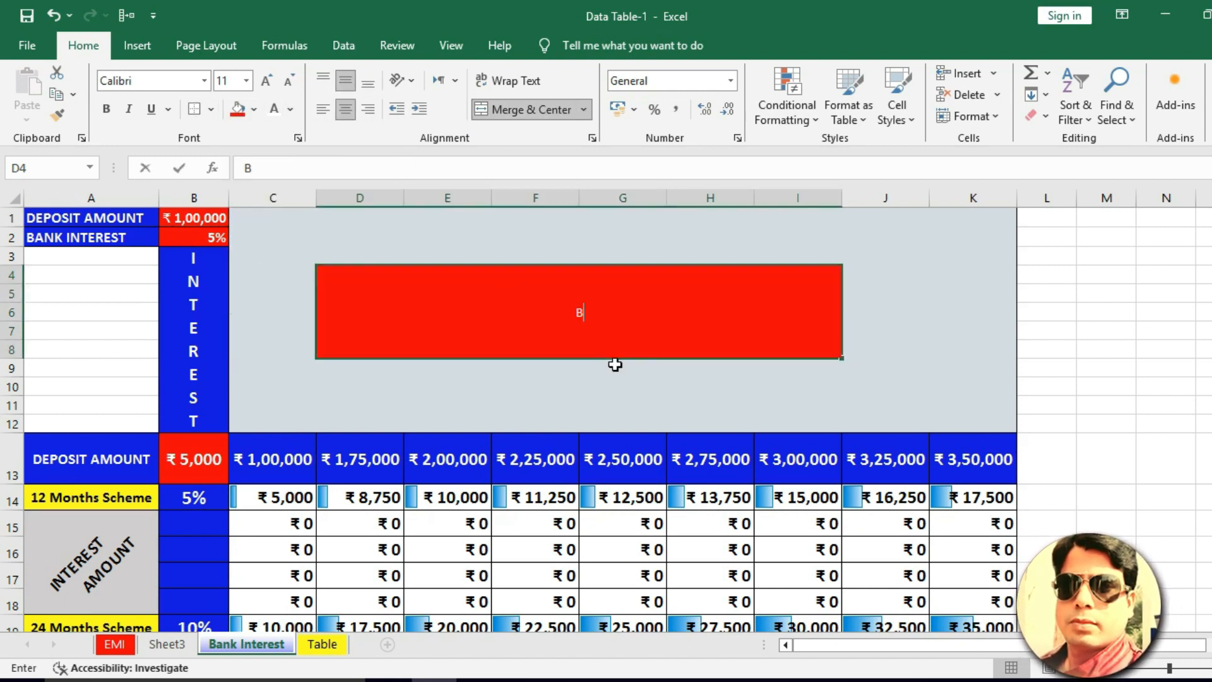
{"action": "type", "text": "ANANK"}
{"action": "key", "text": "ctrl+Return"}
{"action": "left_click", "coordinate": [269, 86]}
{"action": "left_click", "coordinate": [270, 86]}
{"action": "left_click", "coordinate": [269, 86]}
{"action": "left_click", "coordinate": [269, 86]}
{"action": "left_click", "coordinate": [269, 86]}
{"action": "left_click", "coordinate": [269, 86]}
{"action": "left_click", "coordinate": [106, 110]}
Step: Fill the empty cells A3:A12 beside the vertical INTEREST label with light gray
{"action": "left_click_drag", "start_coordinate": [118, 257], "coordinate": [114, 414]}
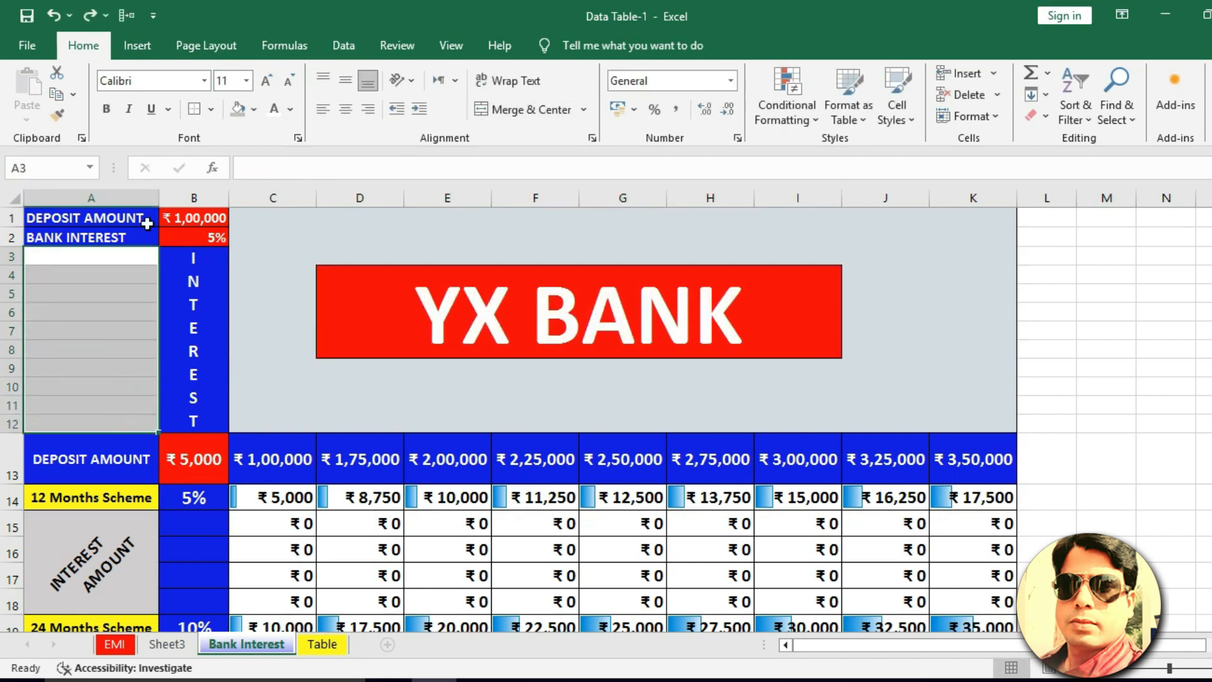
{"action": "left_click", "coordinate": [255, 111]}
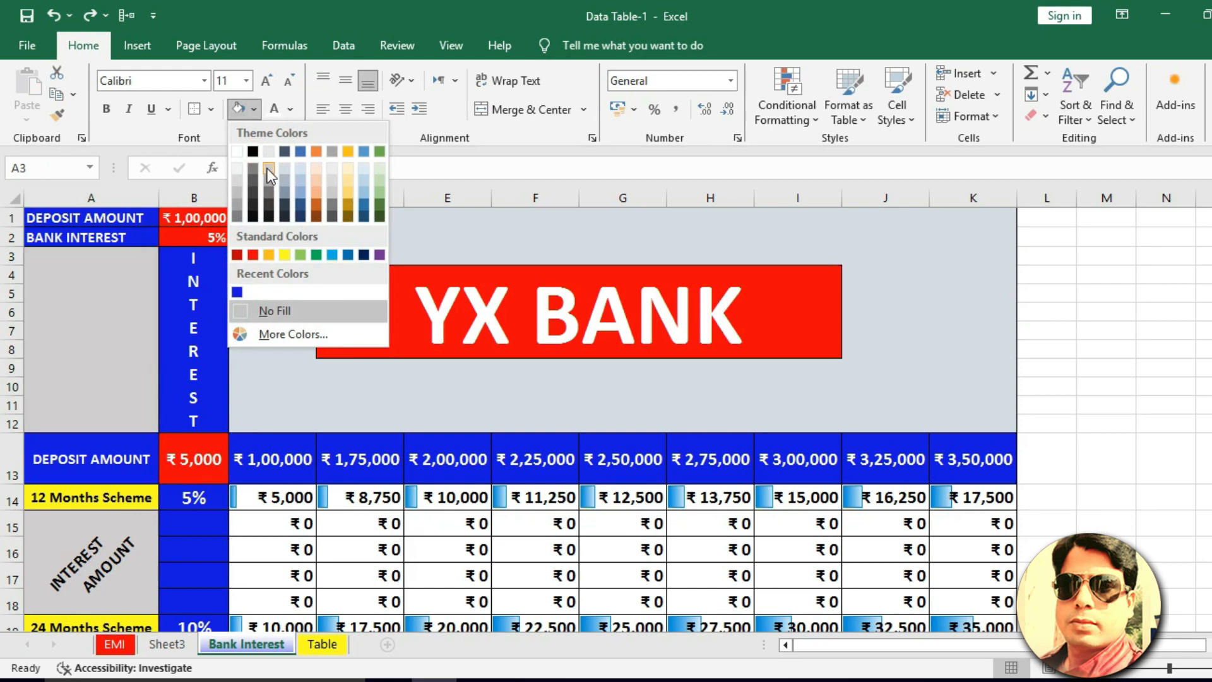
{"action": "left_click", "coordinate": [270, 169]}
{"action": "left_click", "coordinate": [282, 312]}
Step: Apply a thick outside border around the whole bank interest sheet range A1:K33
{"action": "scroll", "coordinate": [293, 274], "scroll_direction": "down", "scroll_amount": 8}
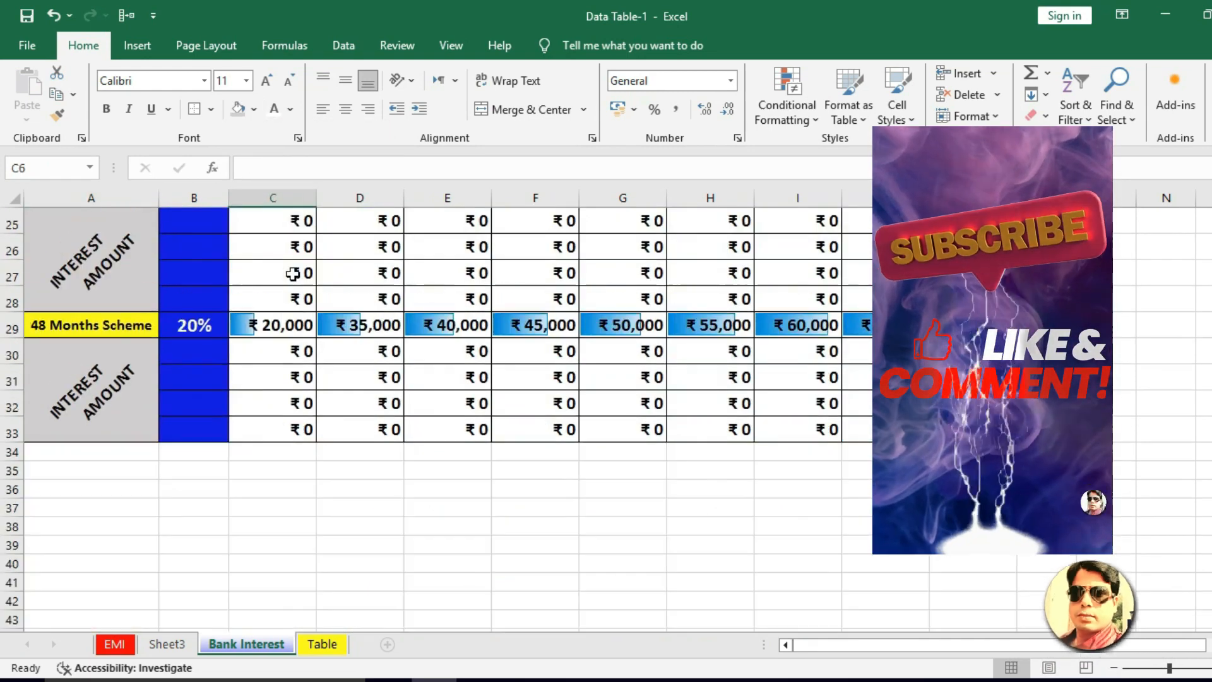
{"action": "left_click_drag", "start_coordinate": [973, 426], "coordinate": [1, 2]}
{"action": "left_click", "coordinate": [210, 110]}
{"action": "left_click", "coordinate": [217, 314]}
{"action": "scroll", "coordinate": [557, 442], "scroll_direction": "down", "scroll_amount": 8}
{"action": "left_click", "coordinate": [549, 565]}
{"action": "scroll", "coordinate": [557, 528], "scroll_direction": "up", "scroll_amount": 8}
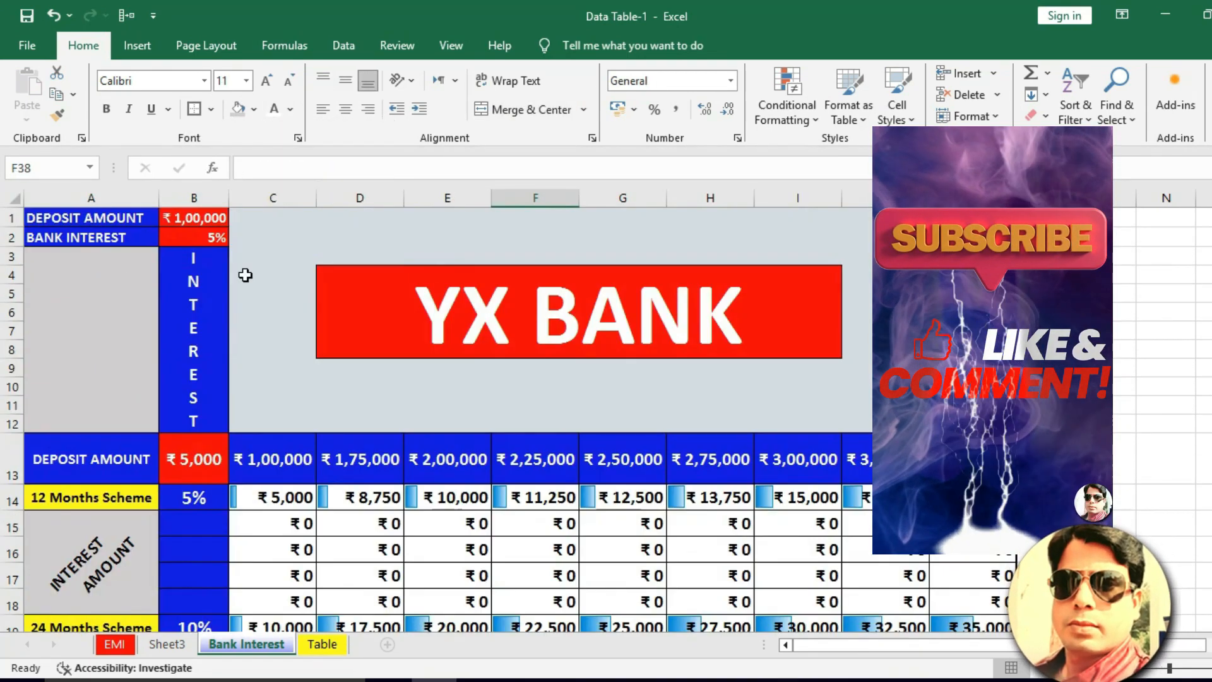
{"action": "left_click", "coordinate": [266, 299]}
{"action": "left_click", "coordinate": [343, 45]}
{"action": "left_click", "coordinate": [416, 541]}
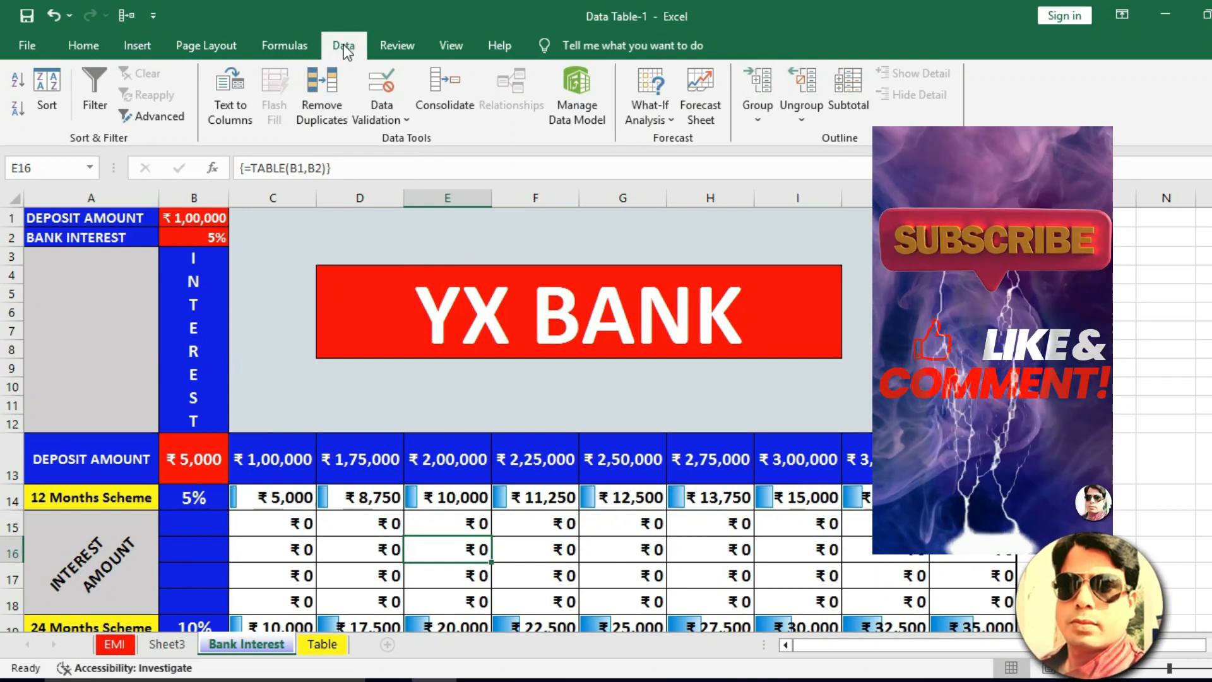
{"action": "left_click", "coordinate": [650, 113]}
{"action": "left_click", "coordinate": [271, 348]}
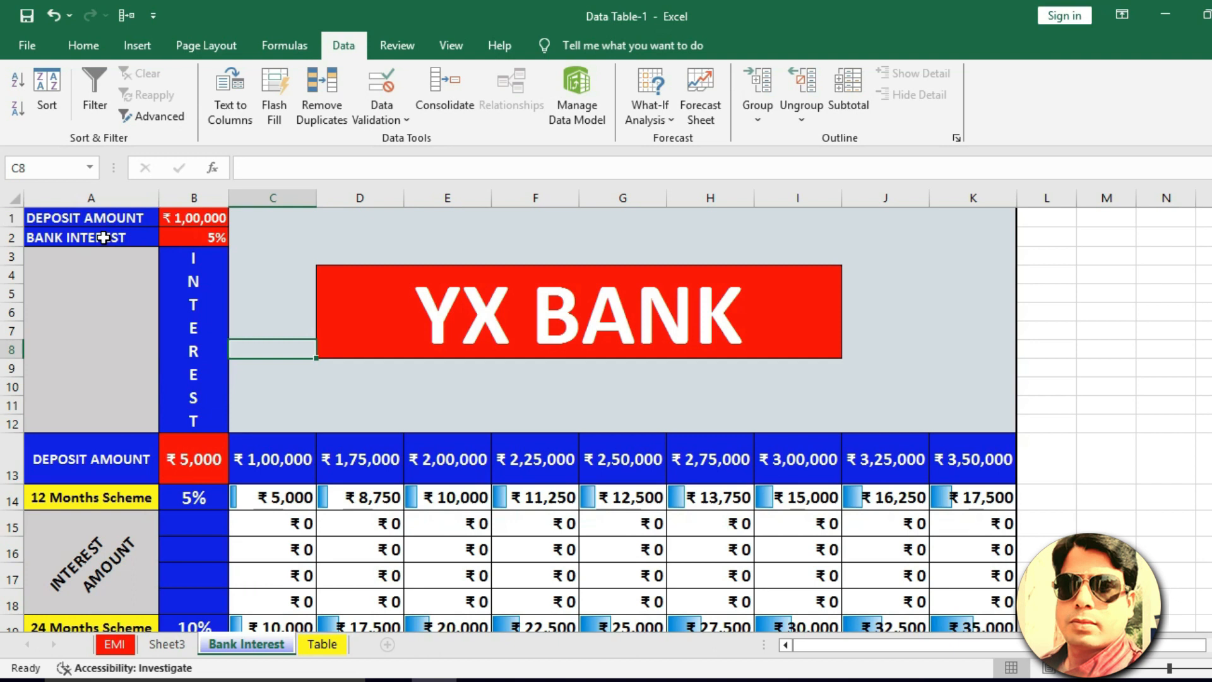
Step: Review the finished bank interest sheet from the bank interest input in B2 through all four schemes
{"action": "left_click", "coordinate": [216, 242]}
{"action": "scroll", "coordinate": [120, 409], "scroll_direction": "down", "scroll_amount": 2}
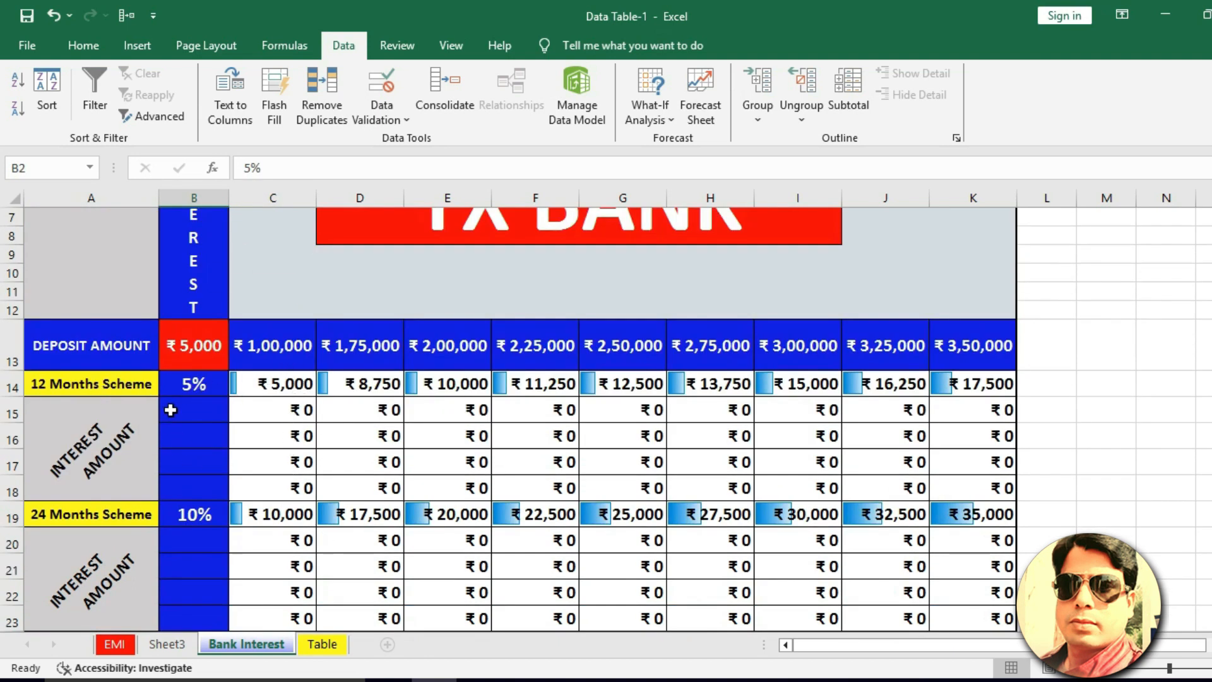
{"action": "scroll", "coordinate": [427, 433], "scroll_direction": "down", "scroll_amount": 6}
{"action": "scroll", "coordinate": [419, 433], "scroll_direction": "up", "scroll_amount": 8}
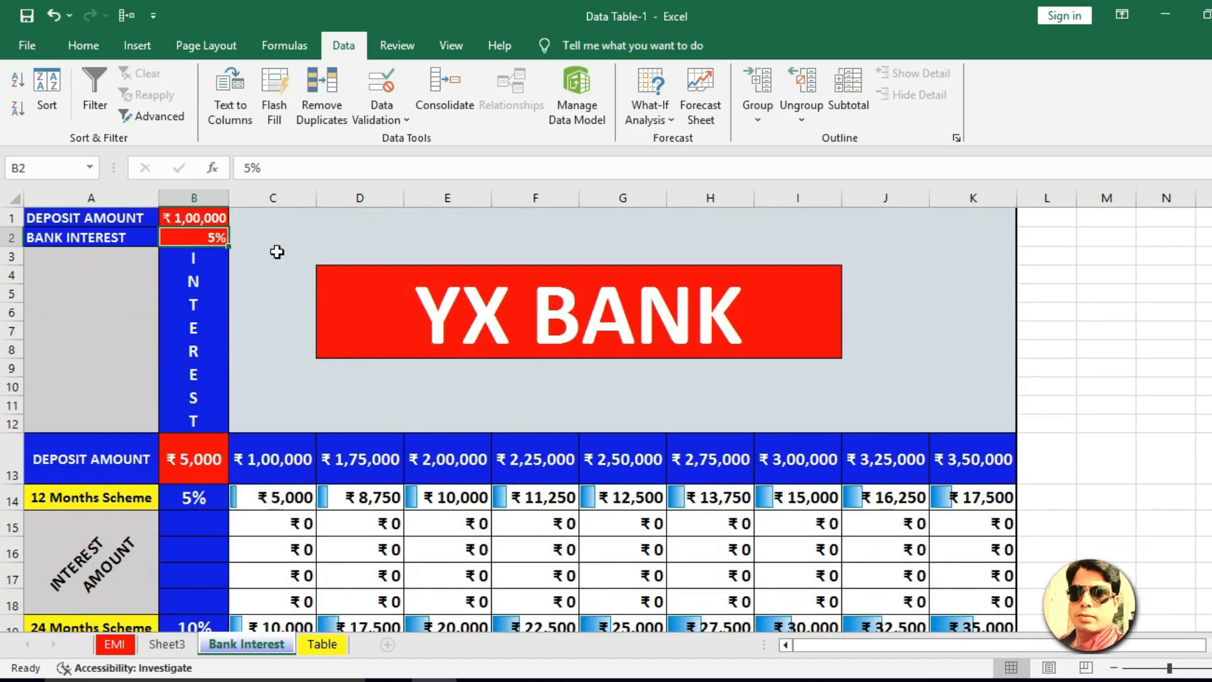
{"action": "scroll", "coordinate": [721, 399], "scroll_direction": "down", "scroll_amount": 6}
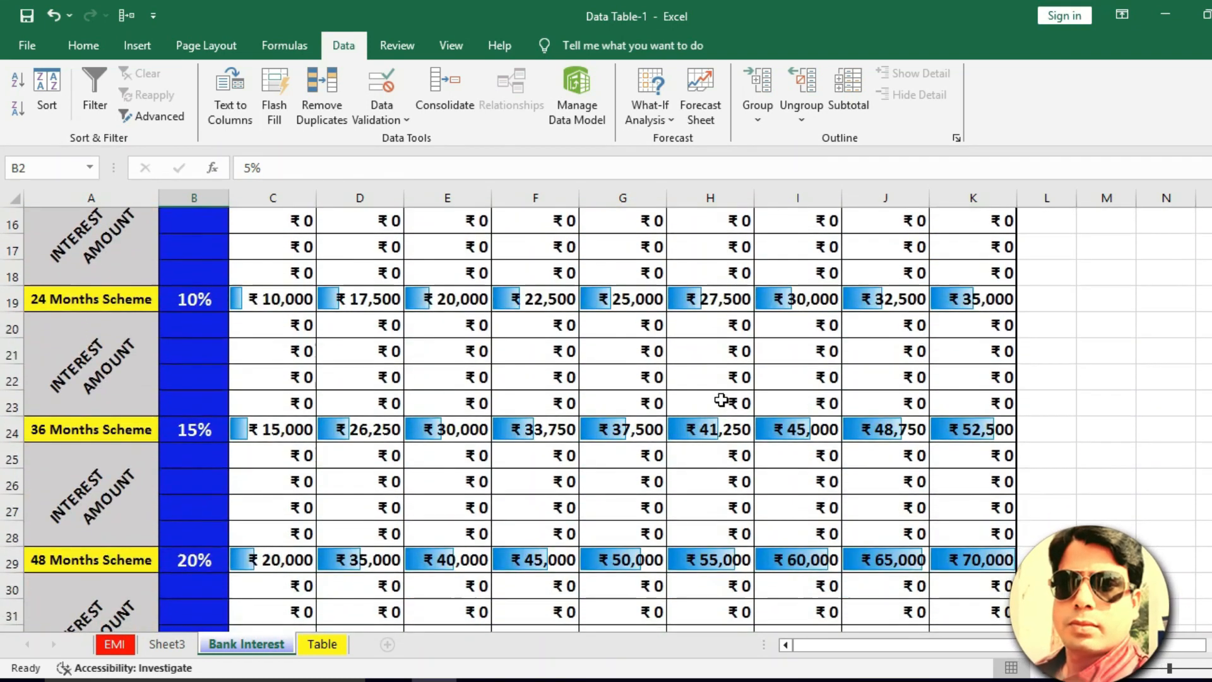
{"action": "scroll", "coordinate": [720, 400], "scroll_direction": "up", "scroll_amount": 6}
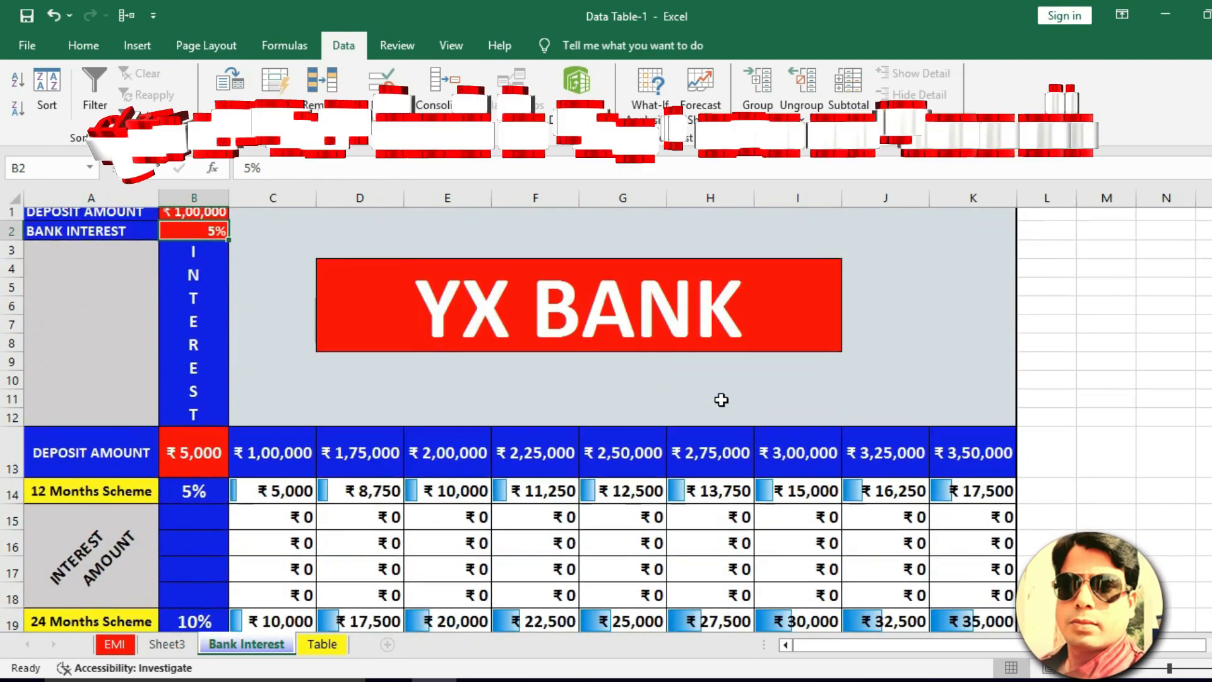
{"action": "left_click", "coordinate": [425, 401]}
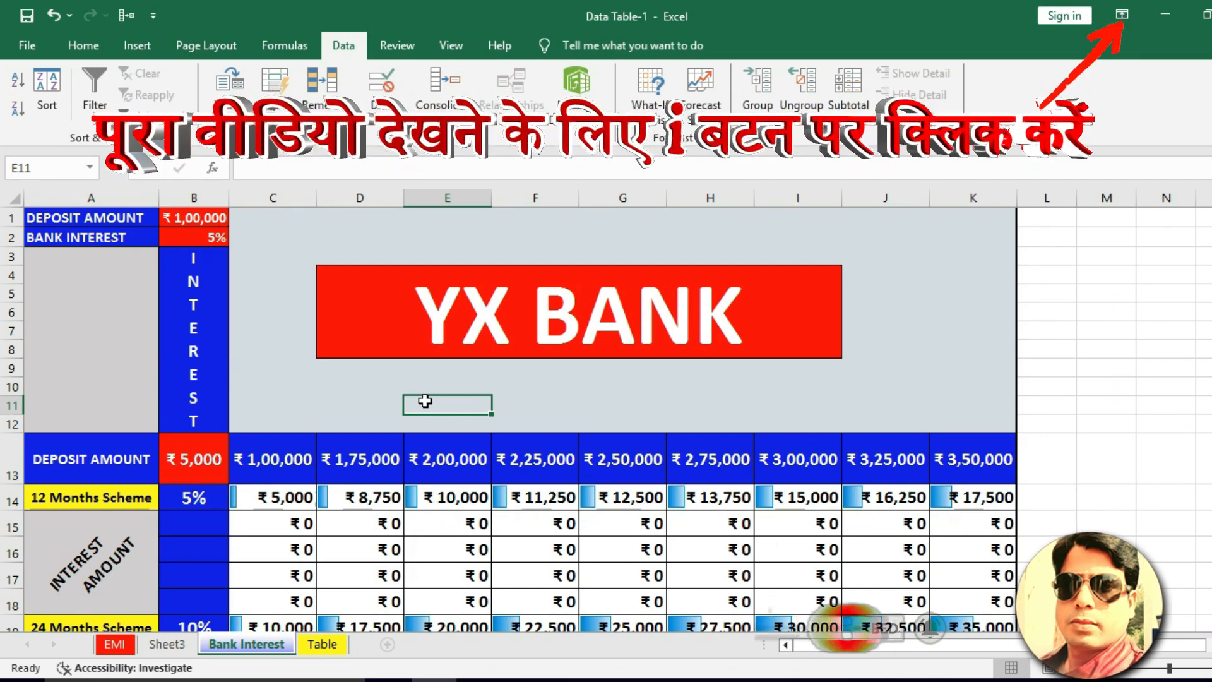
{"action": "key", "text": "Right"}
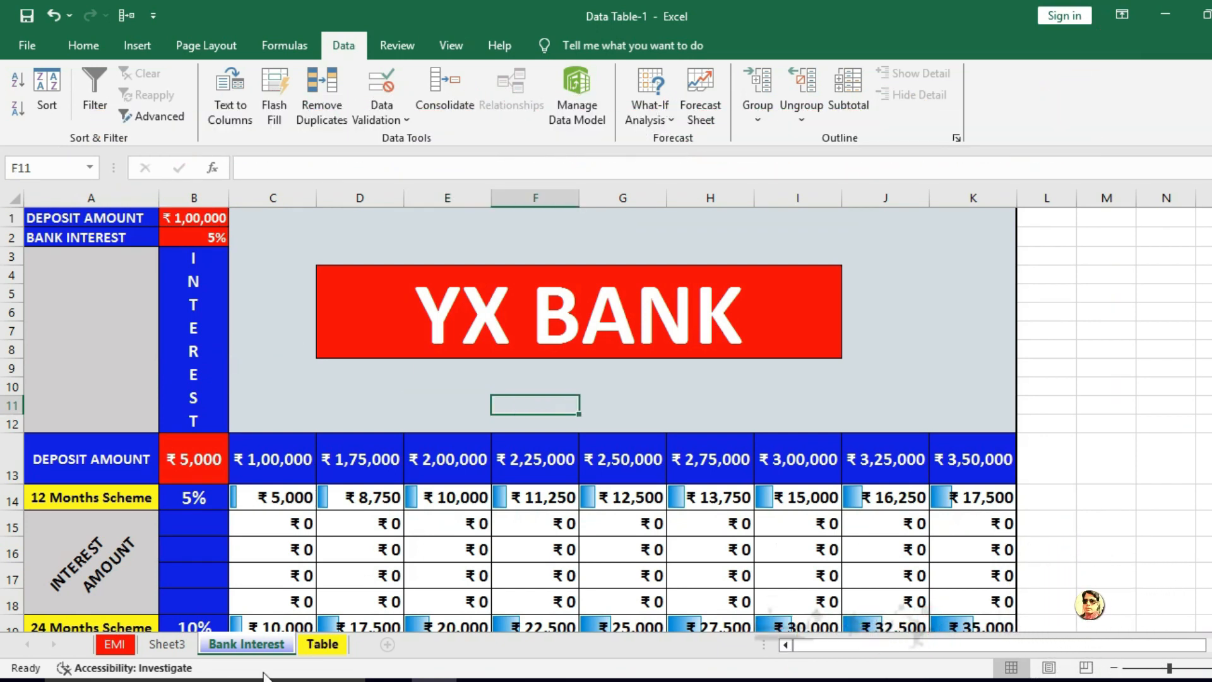